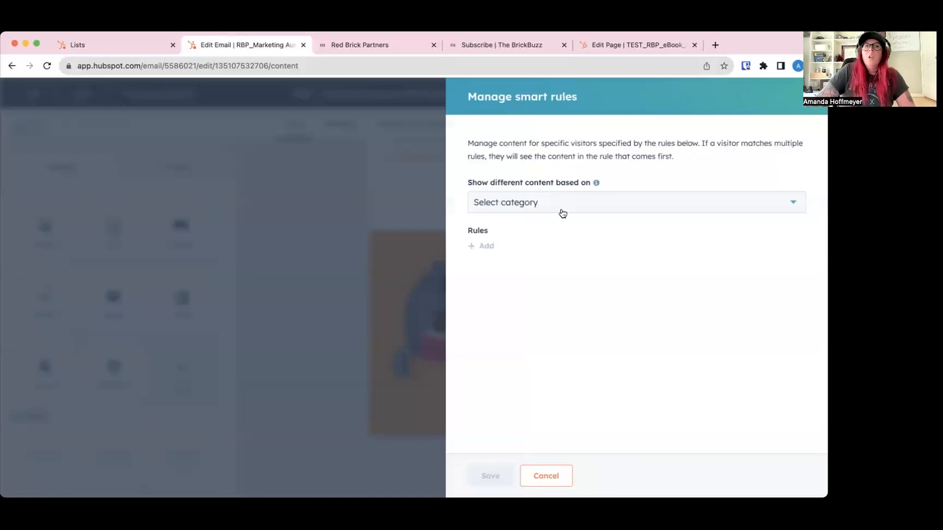
Reload the contact lists page to check for the two Test_Smart Module lists, and return to the email's smart rules.
{"action": "left_click", "coordinate": [560, 209]}
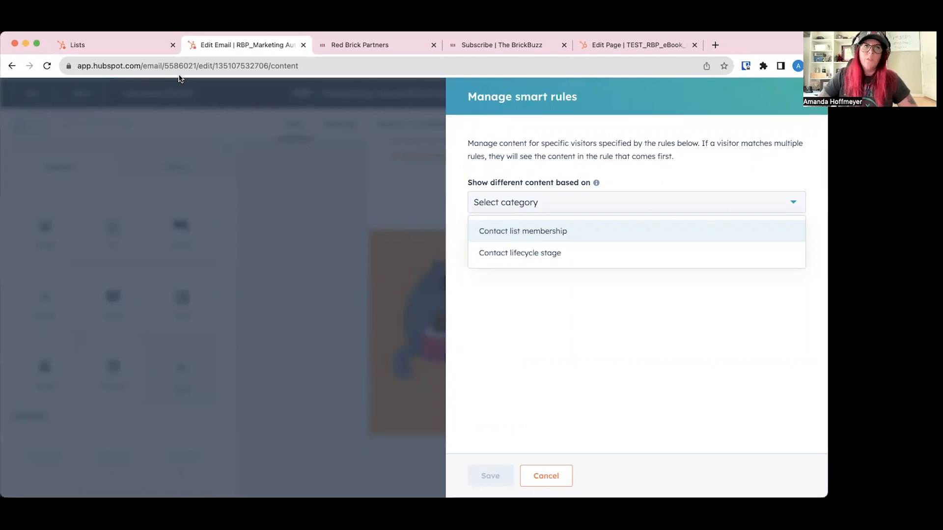
{"action": "left_click", "coordinate": [129, 51]}
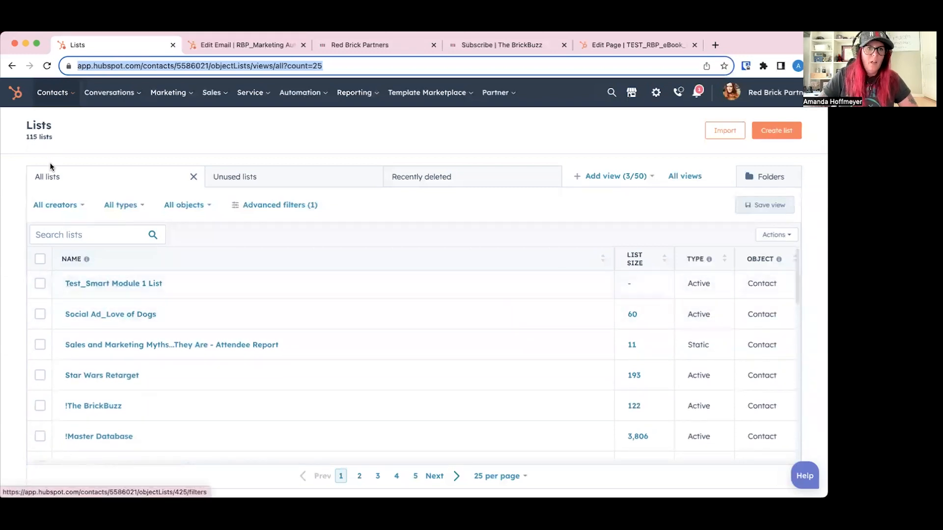
{"action": "left_click", "coordinate": [48, 65]}
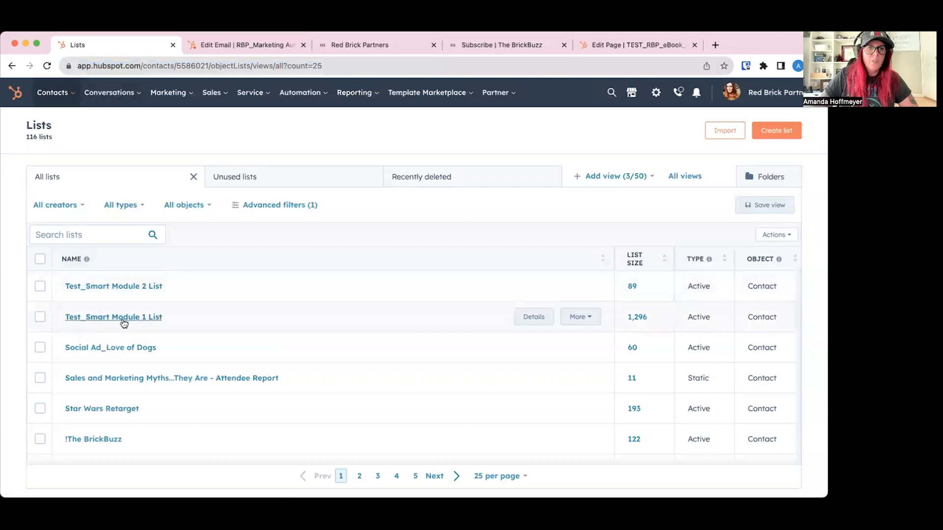
{"action": "left_click", "coordinate": [234, 42]}
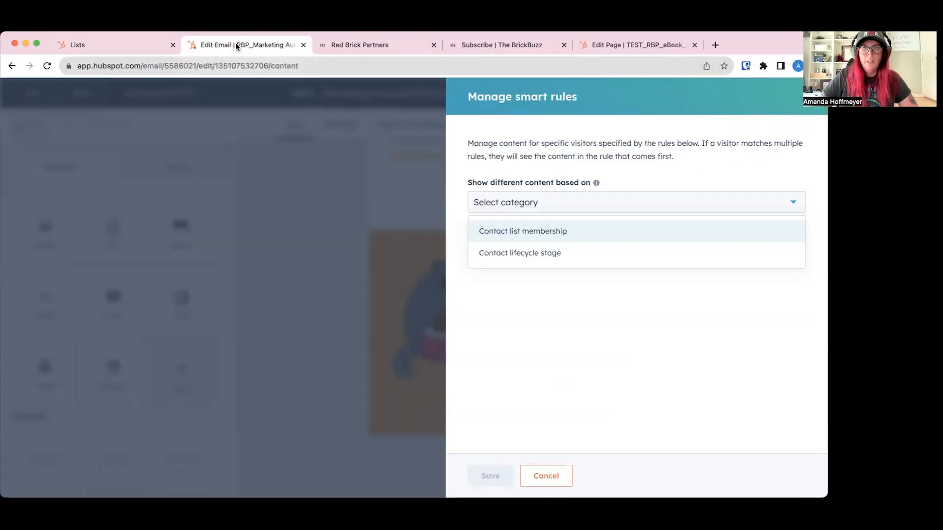
Base the text module's smart content on contact list membership and add Test_Smart Module 1 List as the first rule.
{"action": "left_click", "coordinate": [541, 238]}
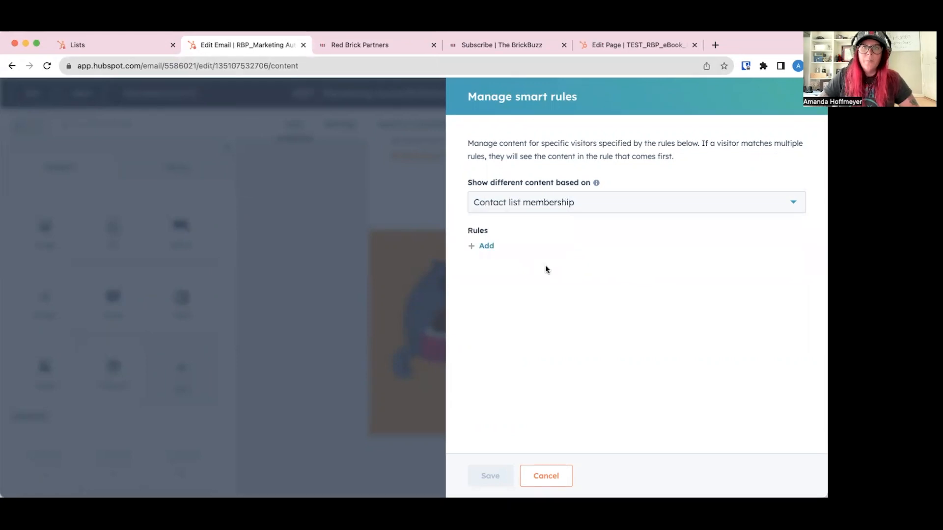
{"action": "left_click", "coordinate": [485, 247]}
{"action": "left_click", "coordinate": [564, 264]}
{"action": "type", "text": "test"}
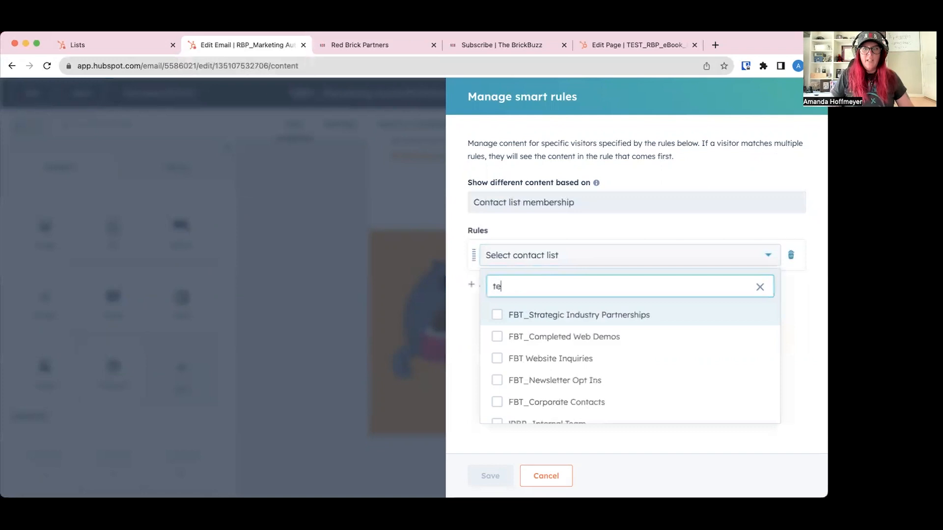
{"action": "scroll", "coordinate": [554, 358], "scroll_direction": "down", "scroll_amount": 1}
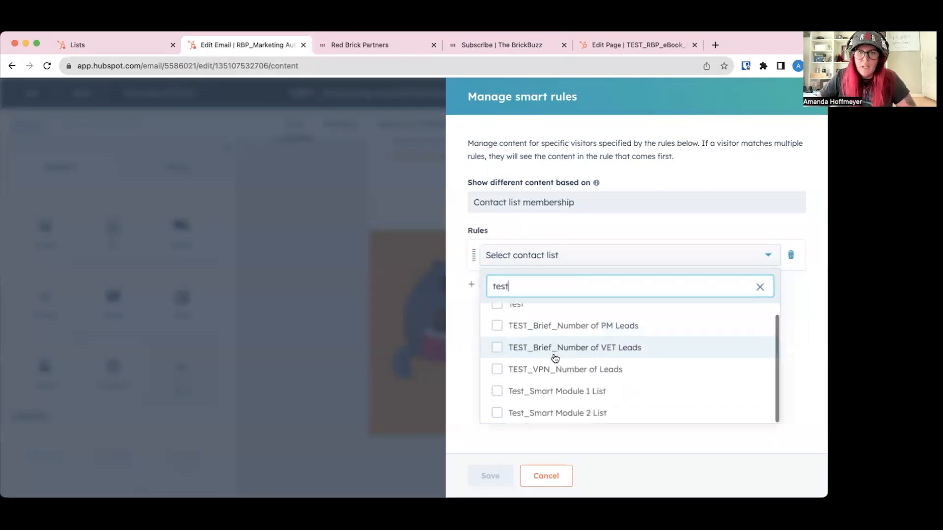
{"action": "left_click", "coordinate": [497, 391]}
{"action": "left_click", "coordinate": [803, 312]}
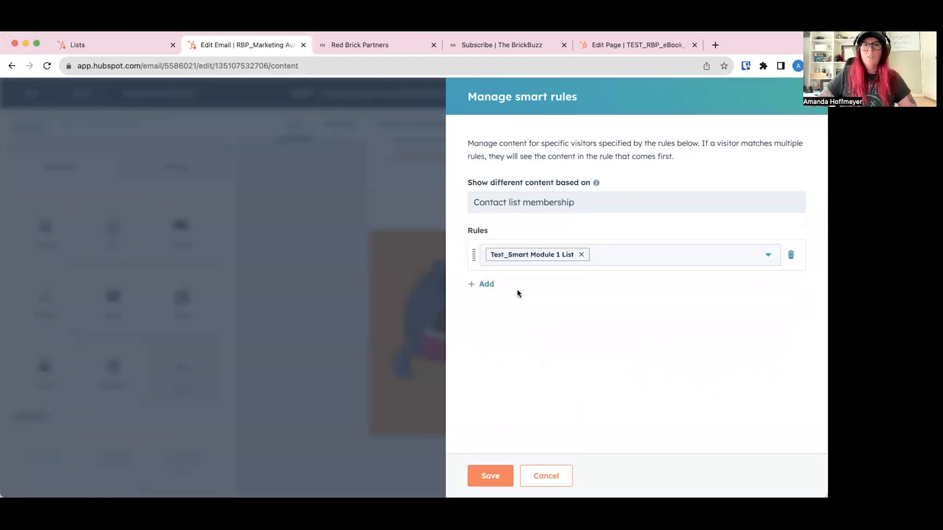
Add Test_Smart Module 2 List as the second rule and save the smart rules.
{"action": "left_click", "coordinate": [491, 287]}
{"action": "left_click", "coordinate": [504, 296]}
{"action": "type", "text": "smar"}
{"action": "left_click", "coordinate": [498, 375]}
{"action": "left_click", "coordinate": [535, 416]}
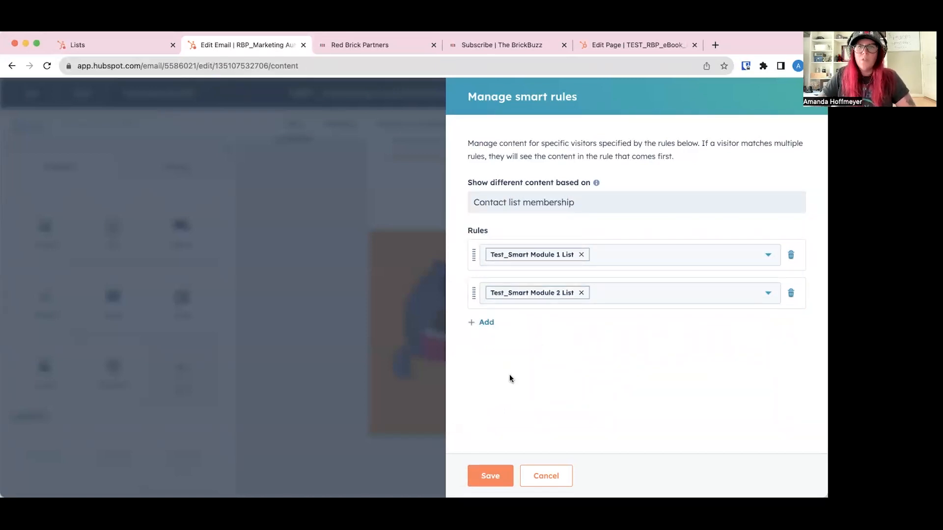
{"action": "left_click", "coordinate": [491, 471]}
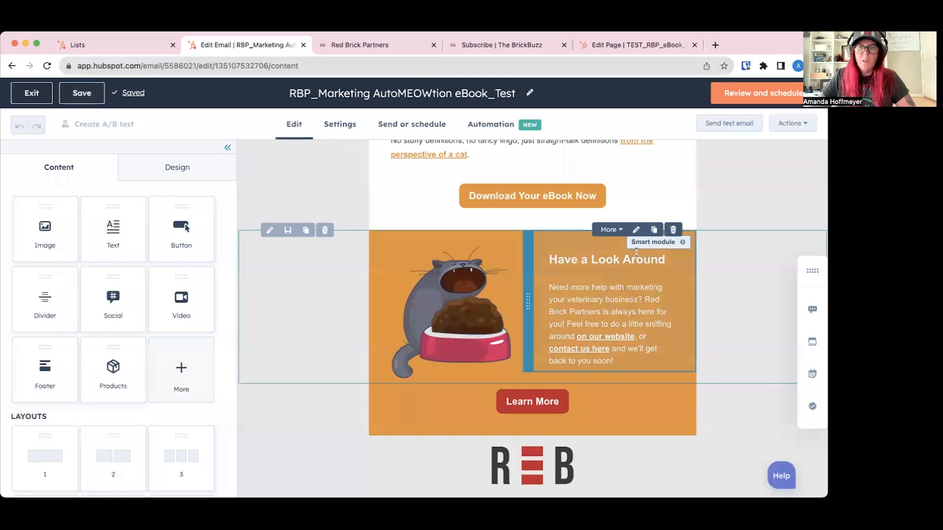
Change the "Have a Look Around" heading to "Customer List 1" in the text module's Test_Smart Module 1 List variation.
{"action": "left_click", "coordinate": [591, 273]}
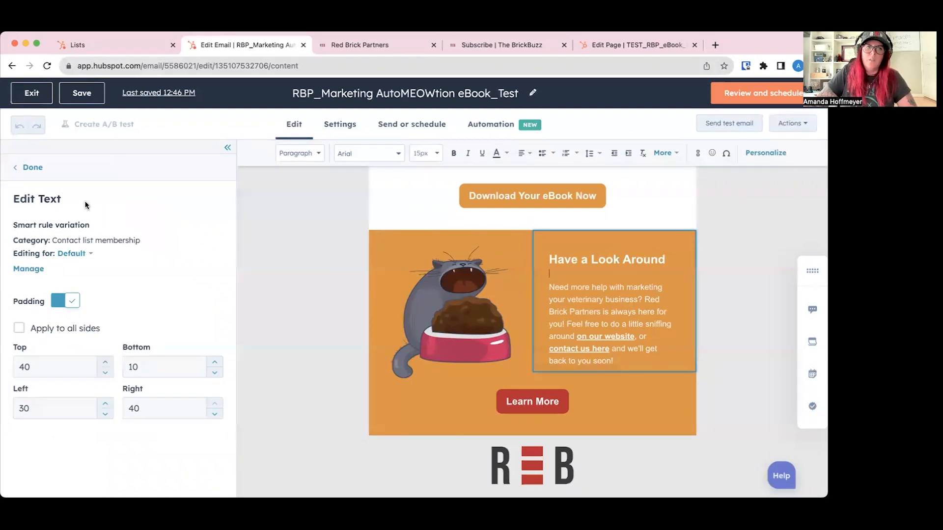
{"action": "left_click", "coordinate": [87, 254]}
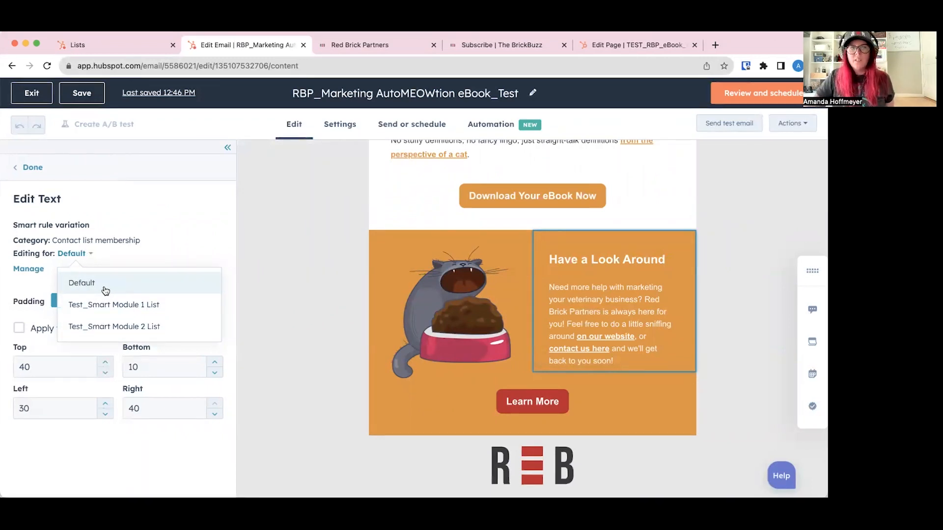
{"action": "left_click", "coordinate": [160, 306]}
{"action": "left_click", "coordinate": [568, 263]}
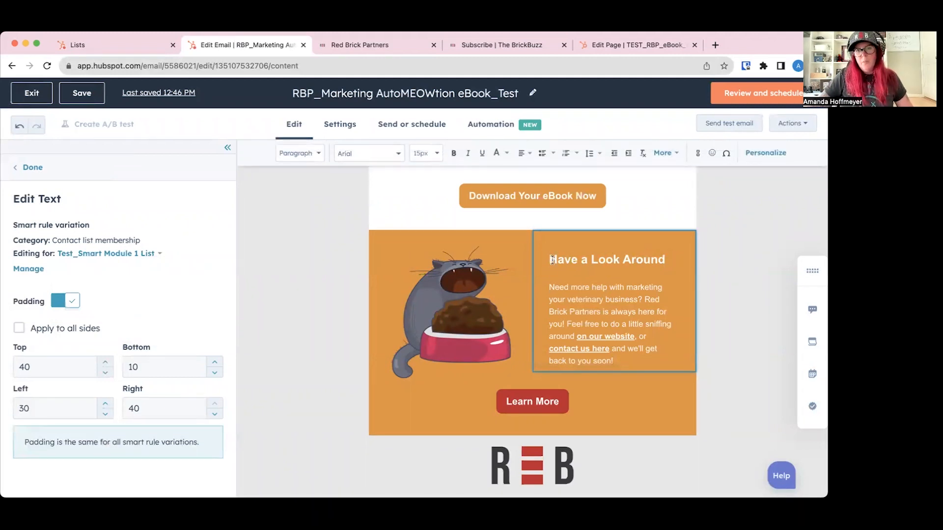
{"action": "left_click_drag", "start_coordinate": [549, 259], "coordinate": [666, 260]}
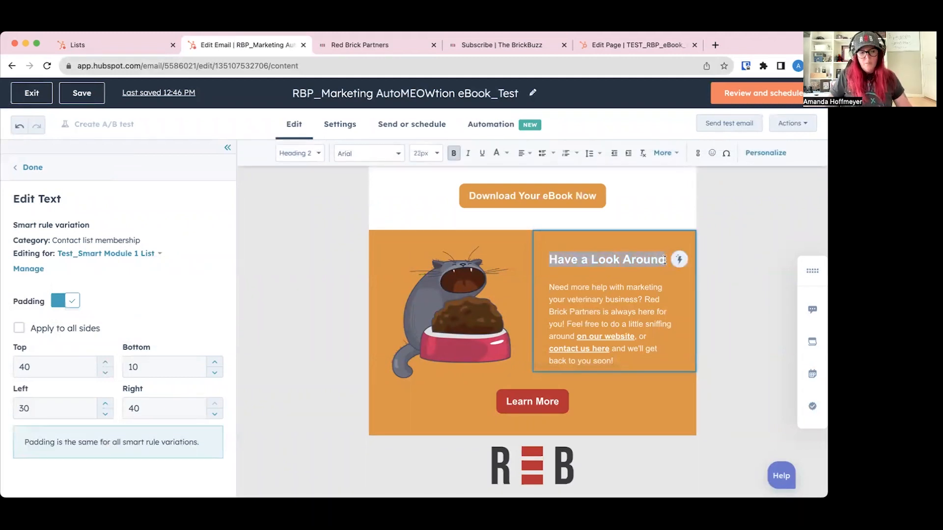
{"action": "type", "text": "Customer "}
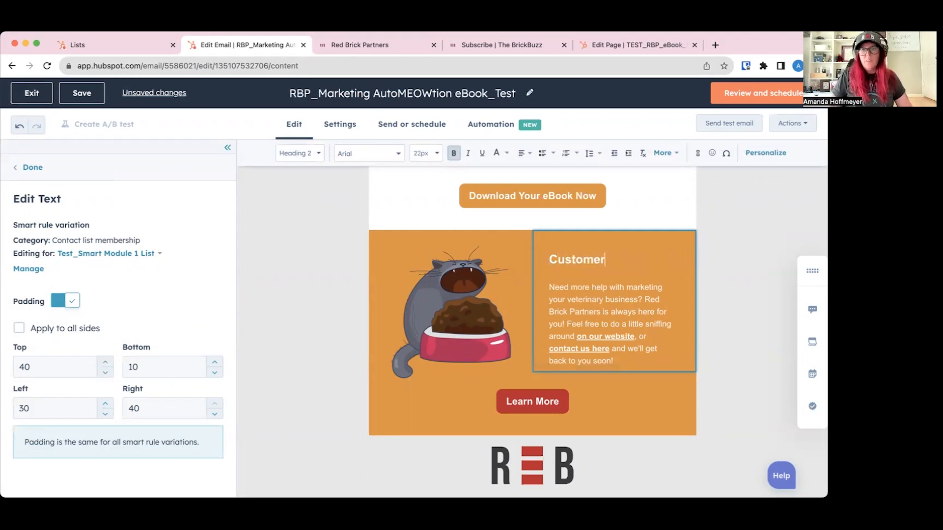
{"action": "type", "text": "List 1"}
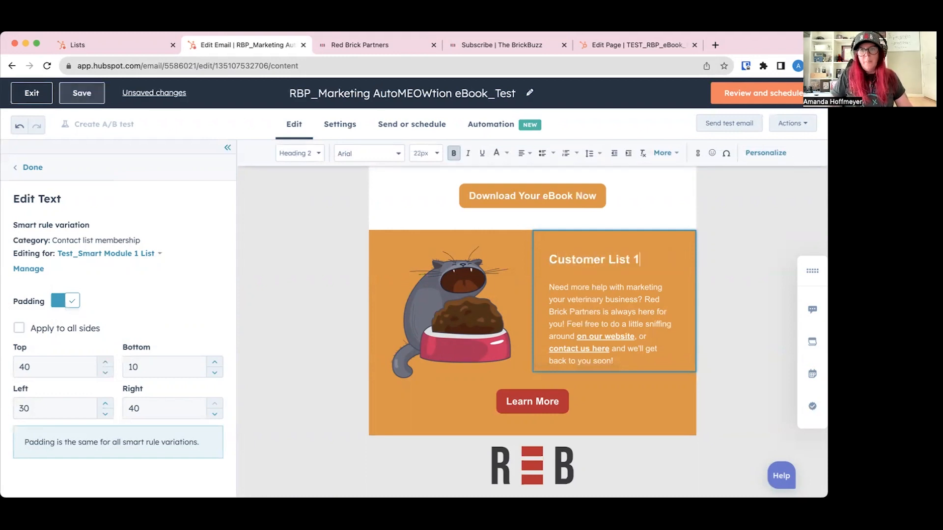
Replace the "Have a Look Around" heading with "Prospect" in the text module's Test_Smart Module 2 List variation.
{"action": "left_click", "coordinate": [137, 253]}
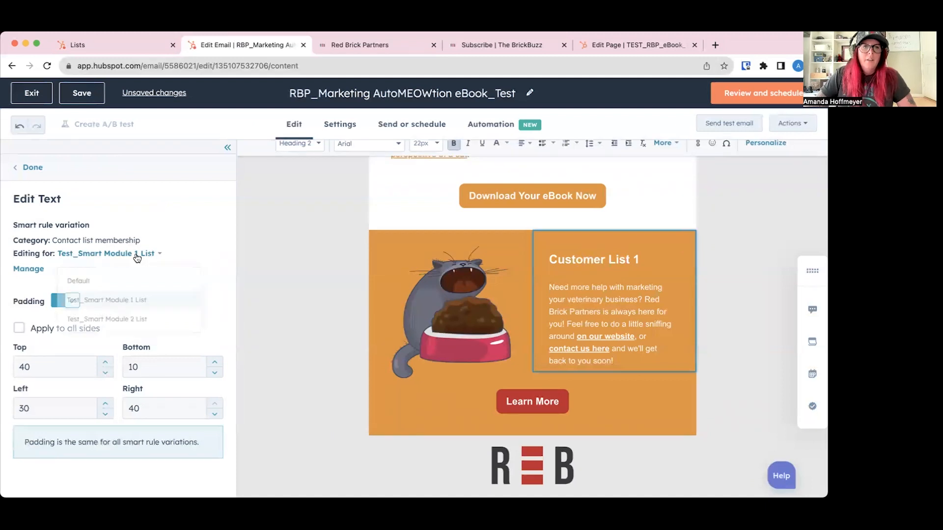
{"action": "left_click", "coordinate": [141, 326]}
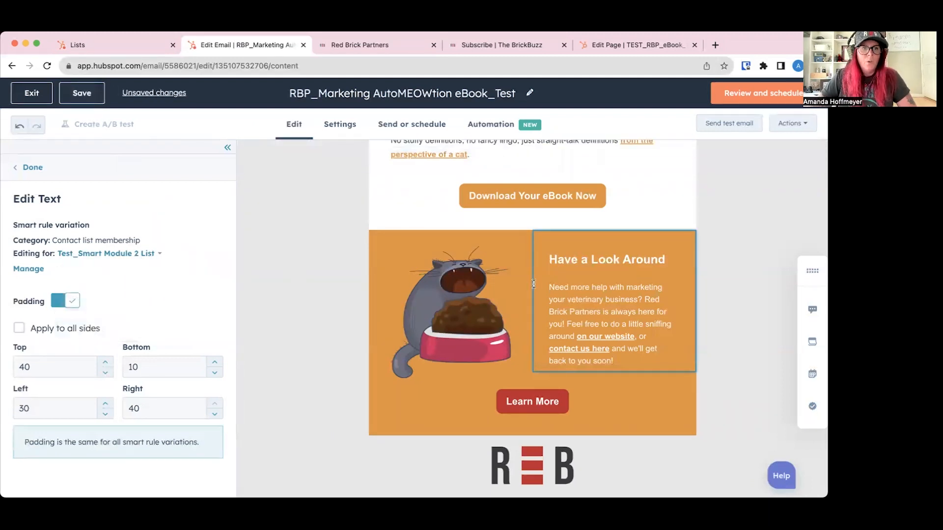
{"action": "left_click", "coordinate": [585, 263]}
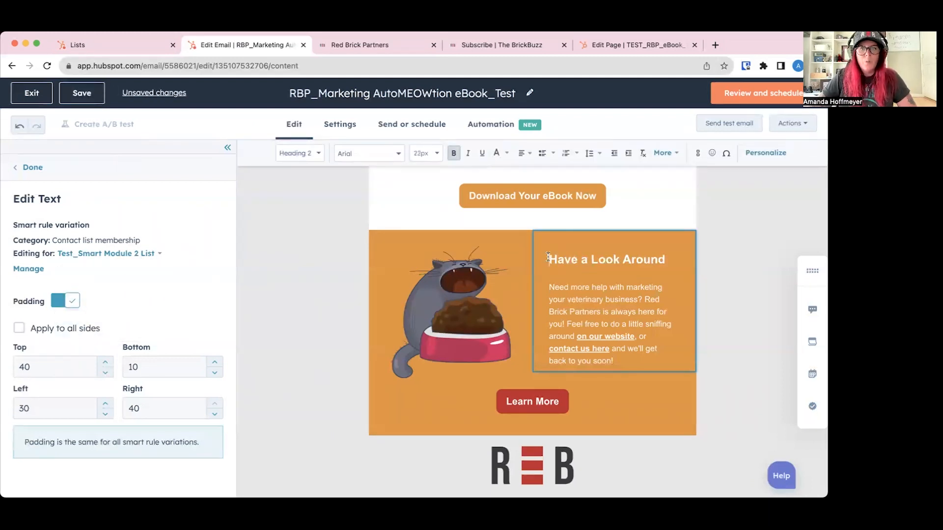
{"action": "triple_click", "coordinate": [646, 260]}
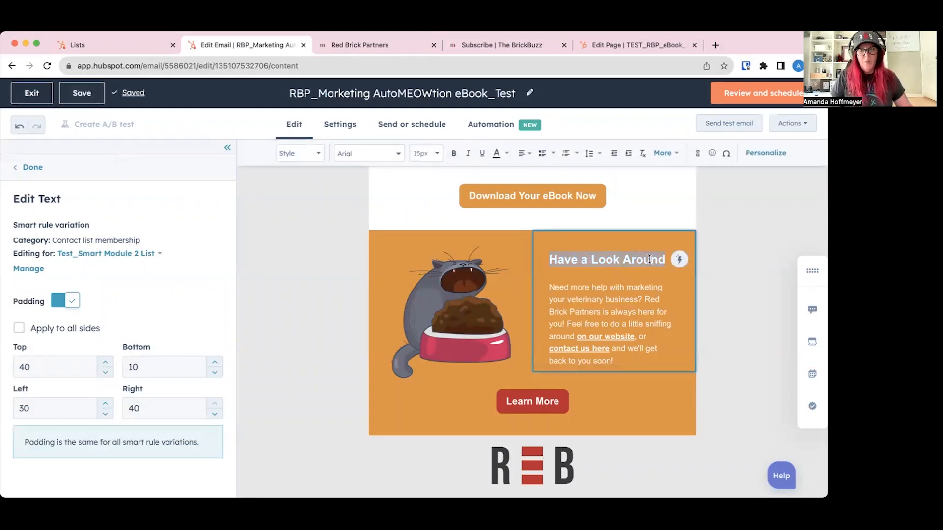
{"action": "double_click", "coordinate": [632, 258]}
{"action": "key", "text": "BackSpace"}
{"action": "key", "text": "BackSpace"}
{"action": "key", "text": "BackSpace"}
{"action": "key", "text": "BackSpace"}
{"action": "key", "text": "BackSpace"}
{"action": "key", "text": "BackSpace"}
{"action": "key", "text": "BackSpace"}
{"action": "key", "text": "BackSpace"}
{"action": "key", "text": "BackSpace"}
{"action": "key", "text": "BackSpace"}
{"action": "key", "text": "BackSpace"}
{"action": "key", "text": "BackSpace"}
{"action": "key", "text": "BackSpace"}
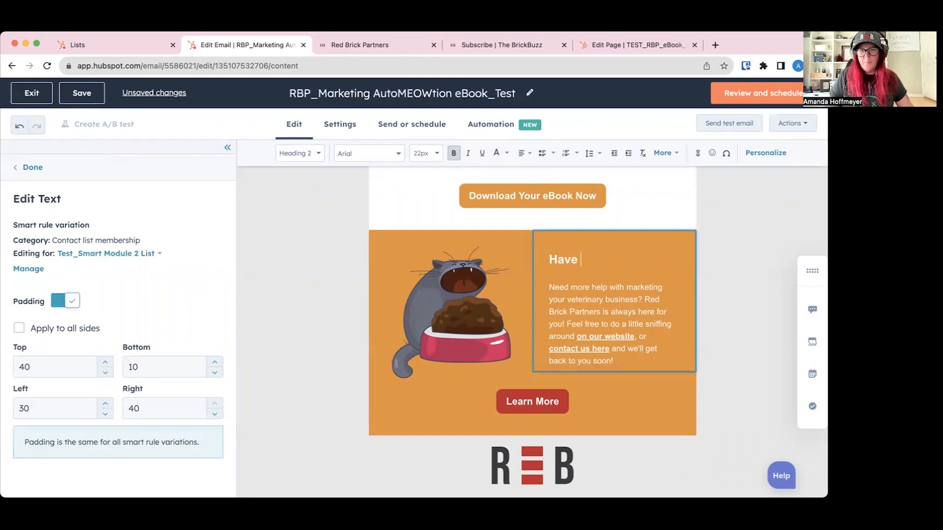
{"action": "type", "text": "Prospect"}
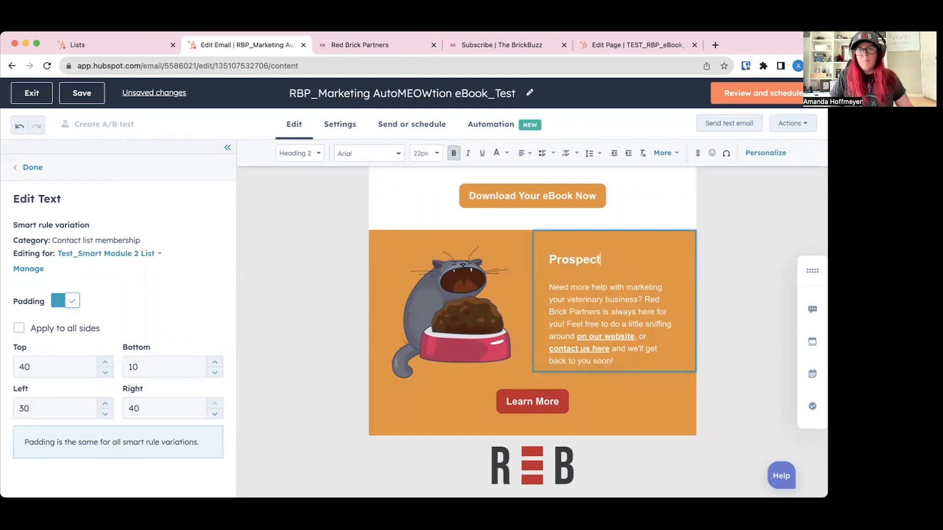
{"action": "left_click", "coordinate": [638, 318]}
{"action": "left_click_drag", "start_coordinate": [571, 289], "coordinate": [619, 300]}
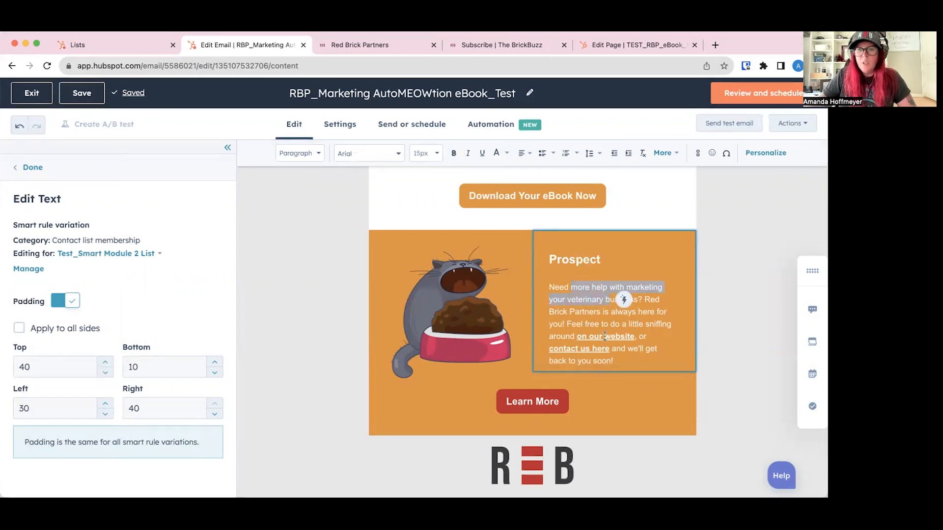
{"action": "left_click", "coordinate": [594, 319]}
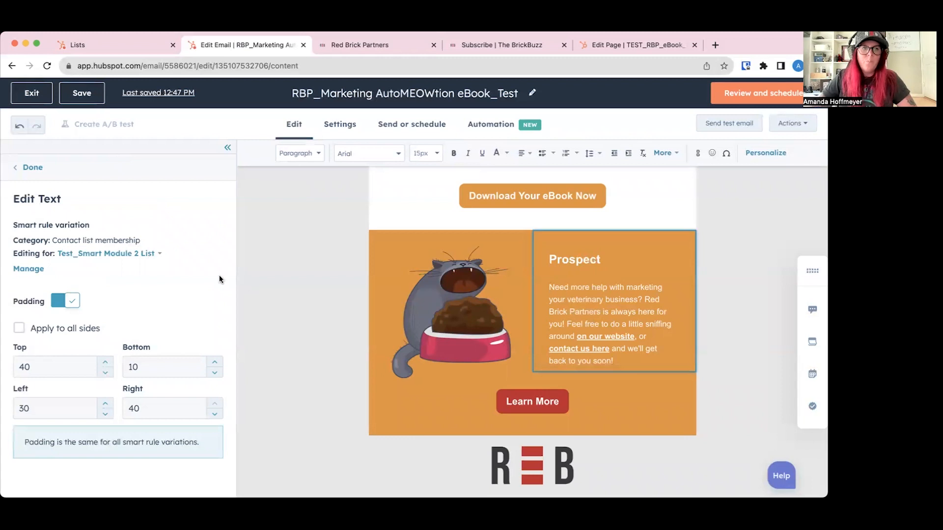
Review the text module's Default, Test_Smart Module 1 List and Test_Smart Module 2 List variations in turn.
{"action": "left_click", "coordinate": [126, 253]}
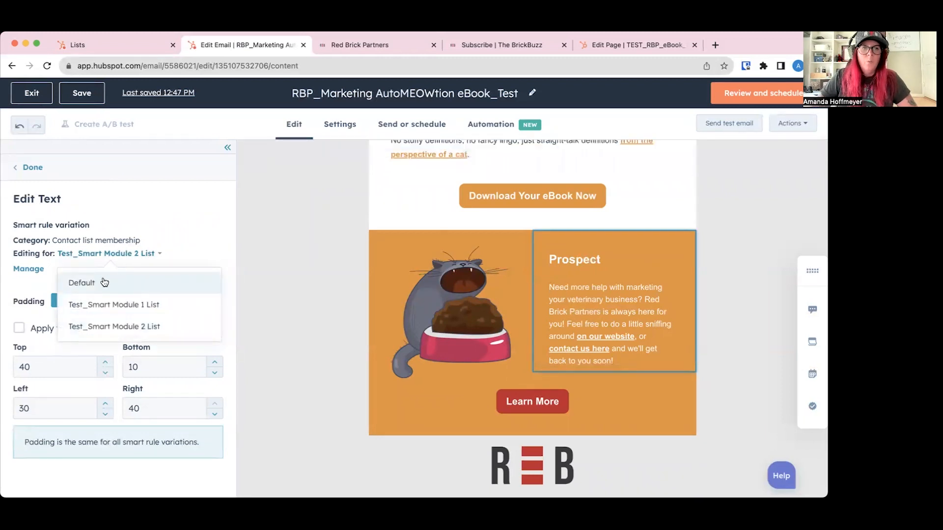
{"action": "left_click", "coordinate": [104, 282]}
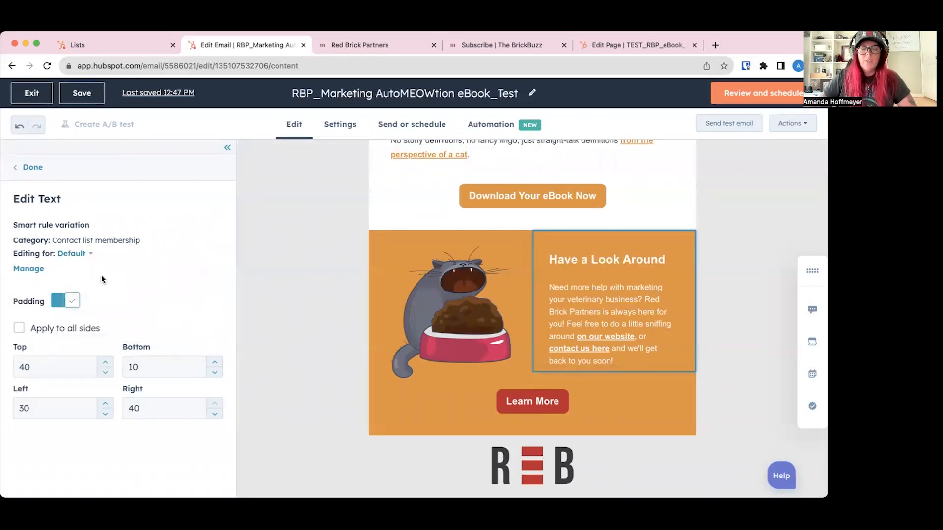
{"action": "left_click", "coordinate": [82, 253]}
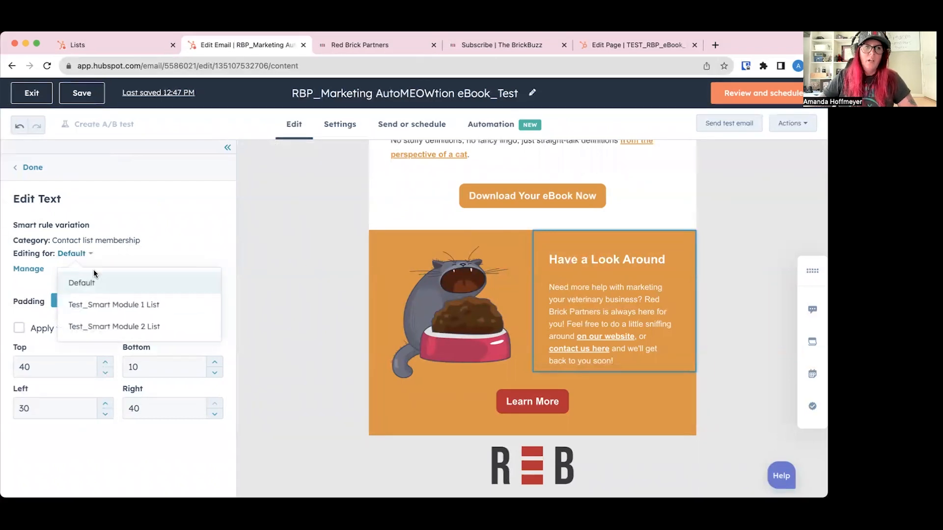
{"action": "left_click", "coordinate": [119, 304]}
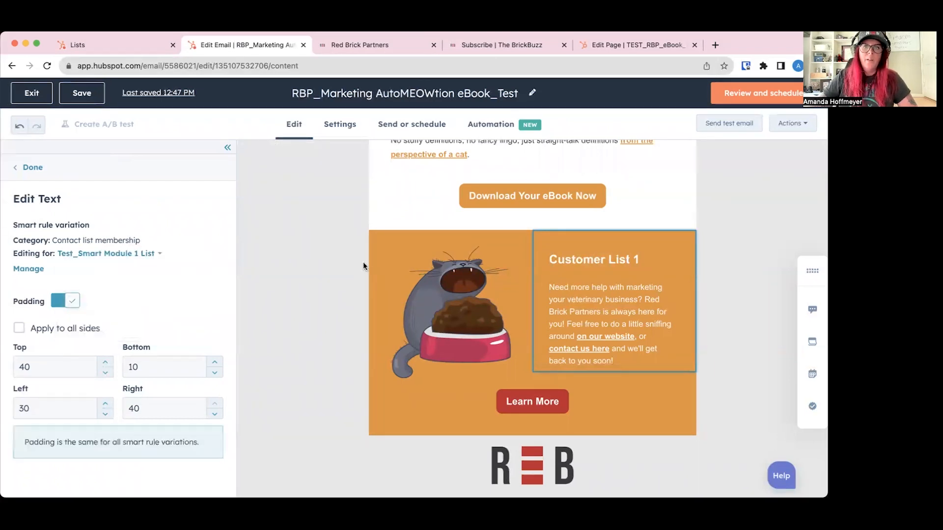
{"action": "left_click", "coordinate": [152, 255]}
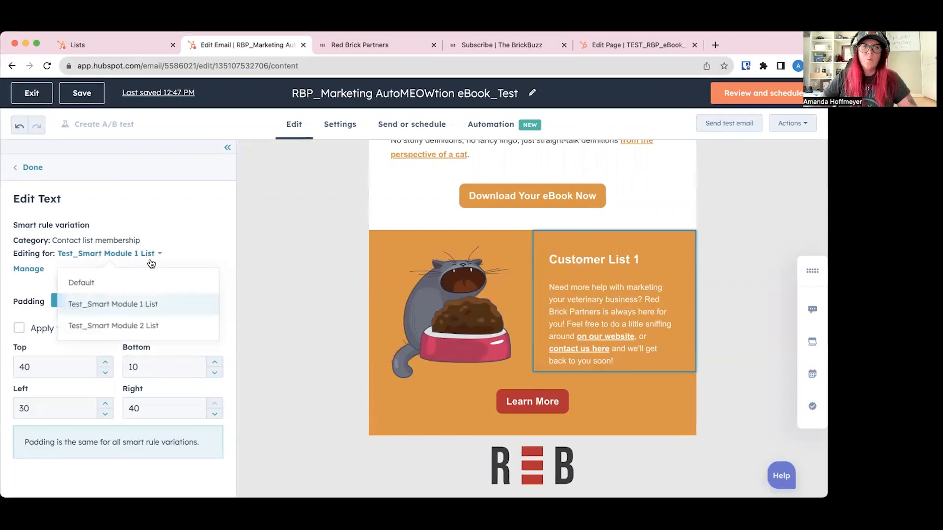
{"action": "left_click", "coordinate": [149, 326]}
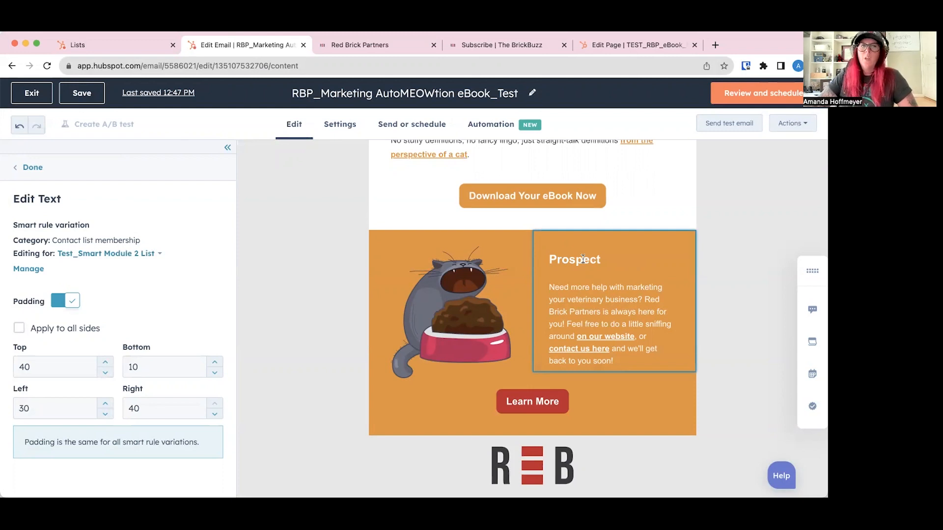
Start a smart rule for the Learn More button module, basing its content on contact list membership.
{"action": "left_click", "coordinate": [467, 395]}
{"action": "left_click", "coordinate": [466, 397]}
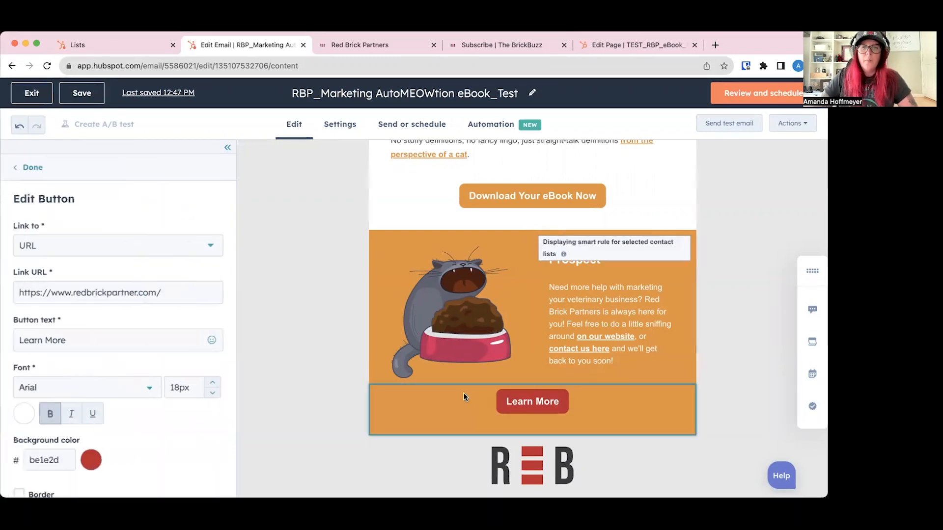
{"action": "left_click", "coordinate": [545, 390]}
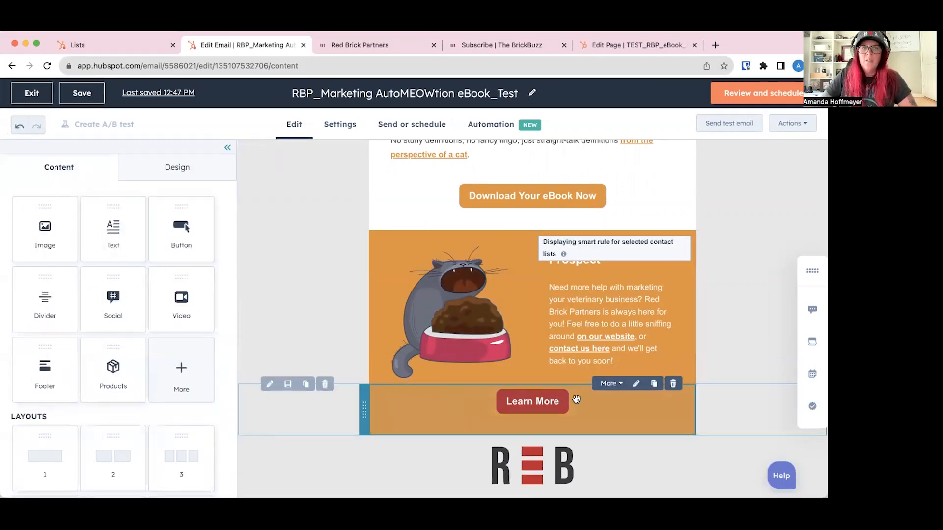
{"action": "left_click", "coordinate": [618, 384]}
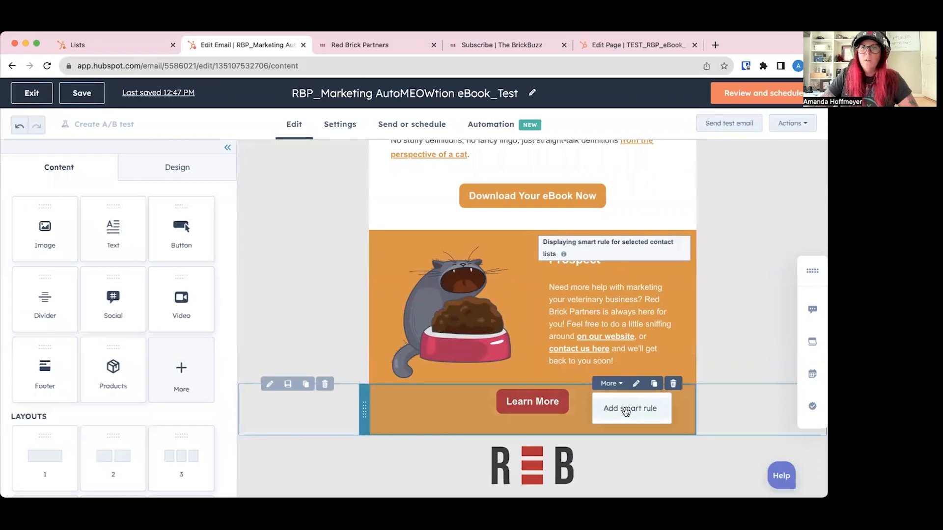
{"action": "left_click", "coordinate": [625, 409]}
{"action": "left_click", "coordinate": [495, 209]}
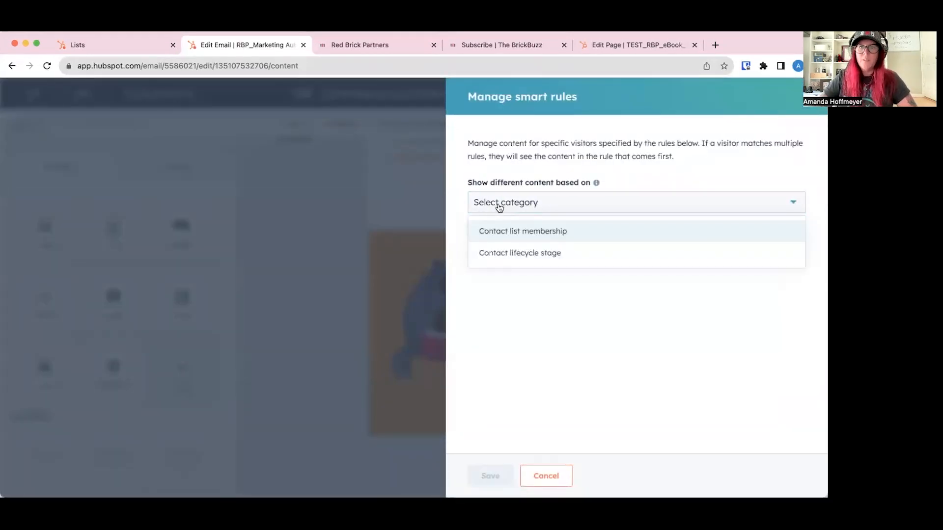
{"action": "left_click", "coordinate": [529, 236]}
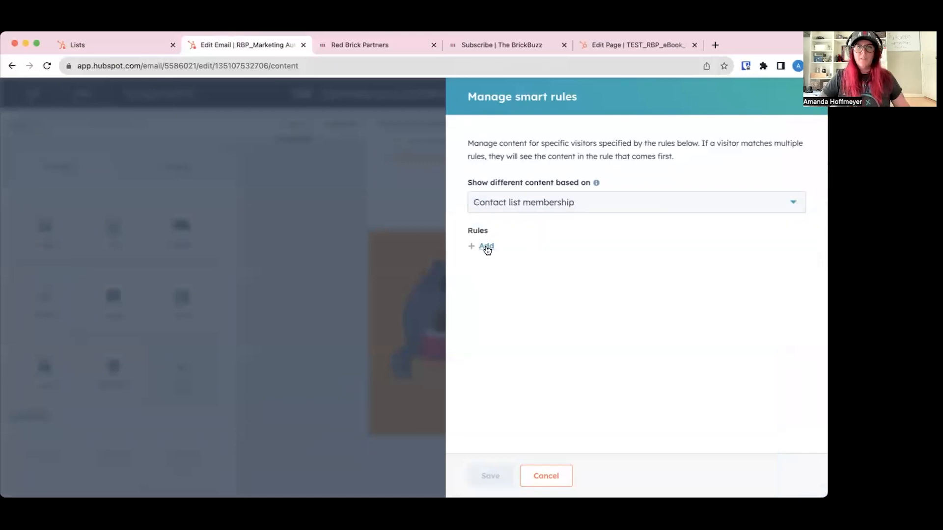
Add Test_Smart Module 1 List as the Learn More button's first smart rule.
{"action": "left_click", "coordinate": [485, 246]}
{"action": "left_click", "coordinate": [532, 257]}
{"action": "type", "text": "smar"}
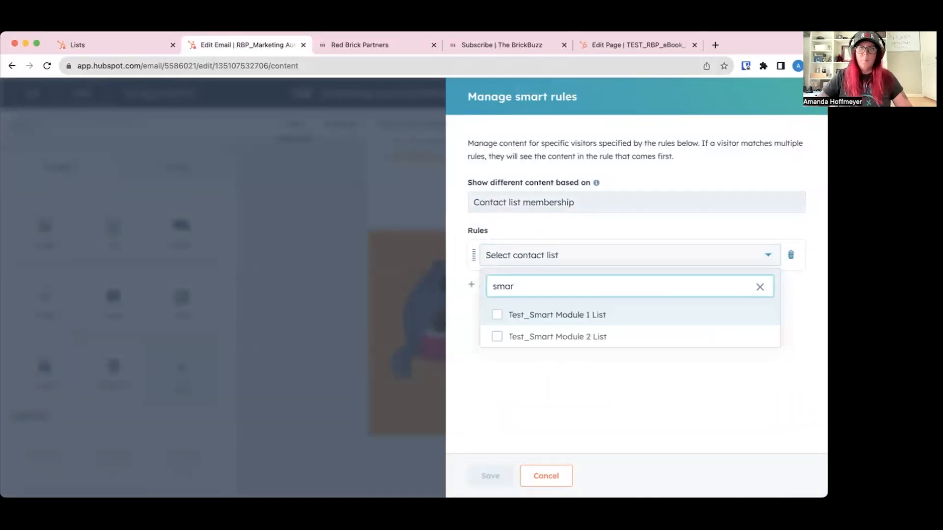
{"action": "left_click", "coordinate": [496, 317]}
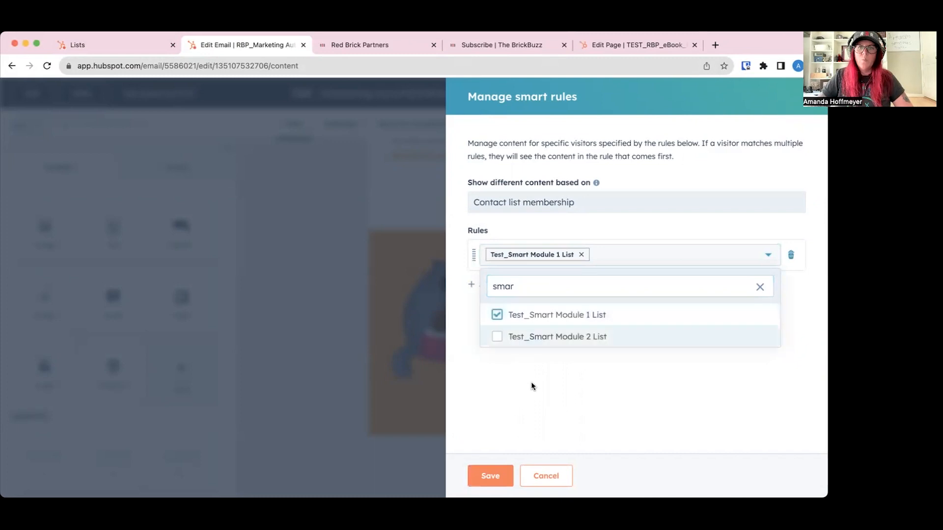
{"action": "left_click", "coordinate": [531, 381]}
Add Test_Smart Module 2 List as the button's second rule and save its smart rules.
{"action": "left_click", "coordinate": [485, 285]}
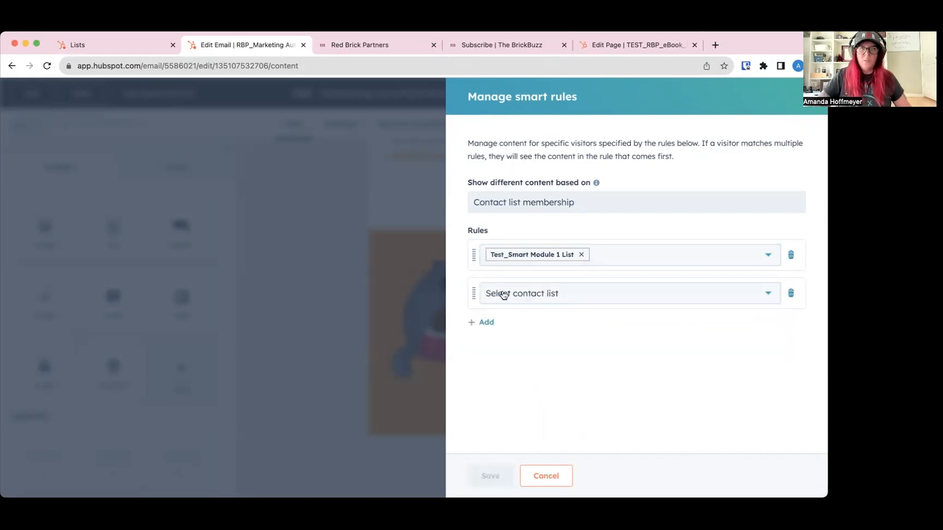
{"action": "left_click", "coordinate": [504, 293]}
{"action": "type", "text": "smart"}
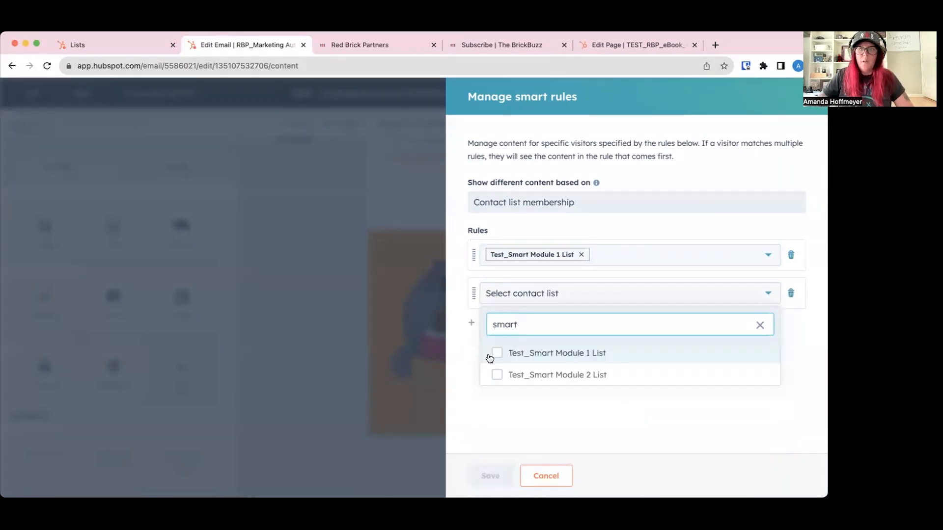
{"action": "left_click", "coordinate": [494, 375]}
{"action": "left_click", "coordinate": [511, 415]}
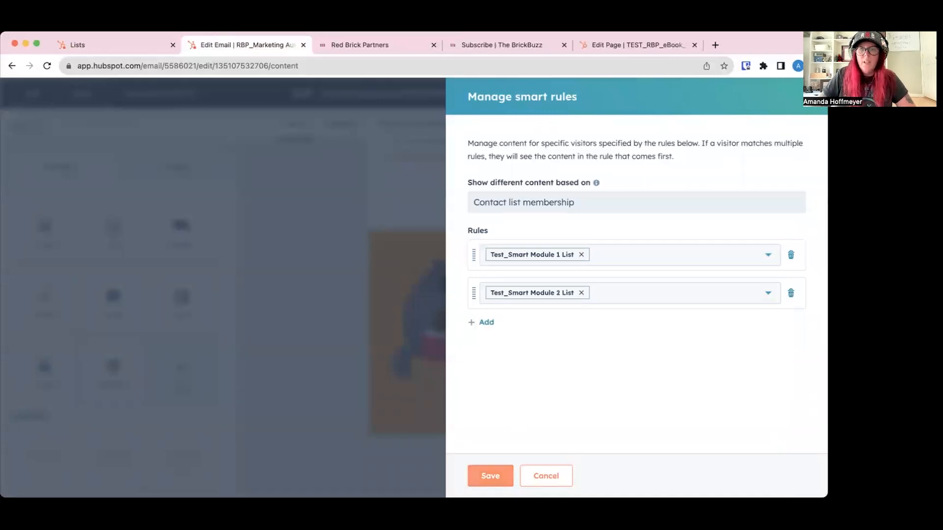
{"action": "left_click", "coordinate": [490, 476]}
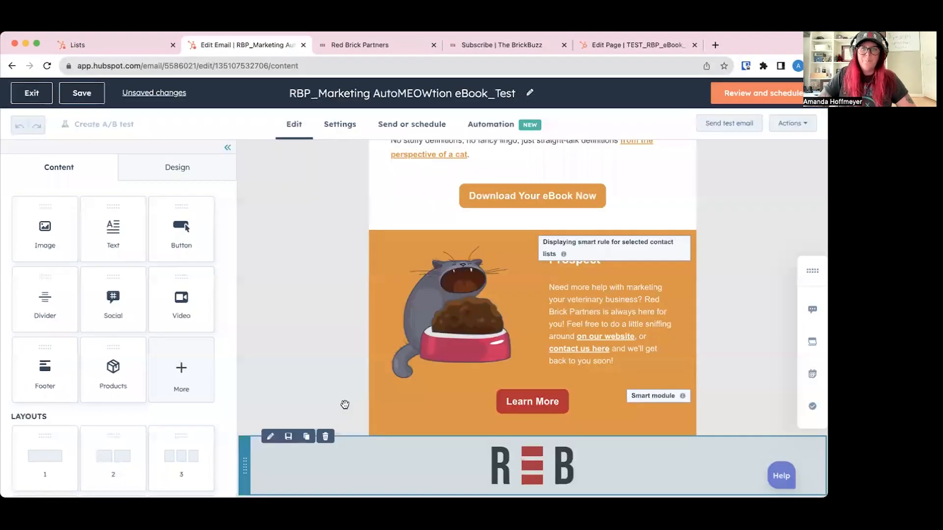
Open the Learn More button's Test_Smart Module 1 List variation for editing.
{"action": "left_click", "coordinate": [432, 402]}
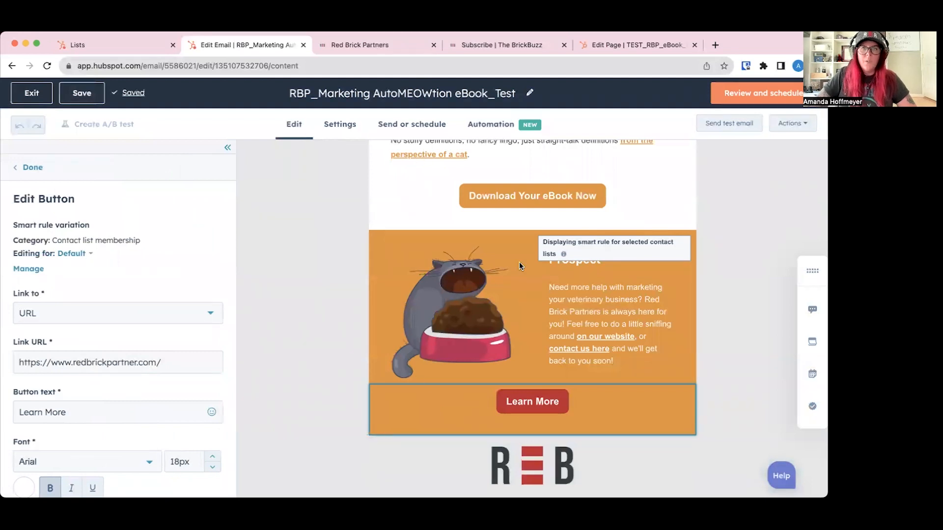
{"action": "left_click", "coordinate": [90, 255]}
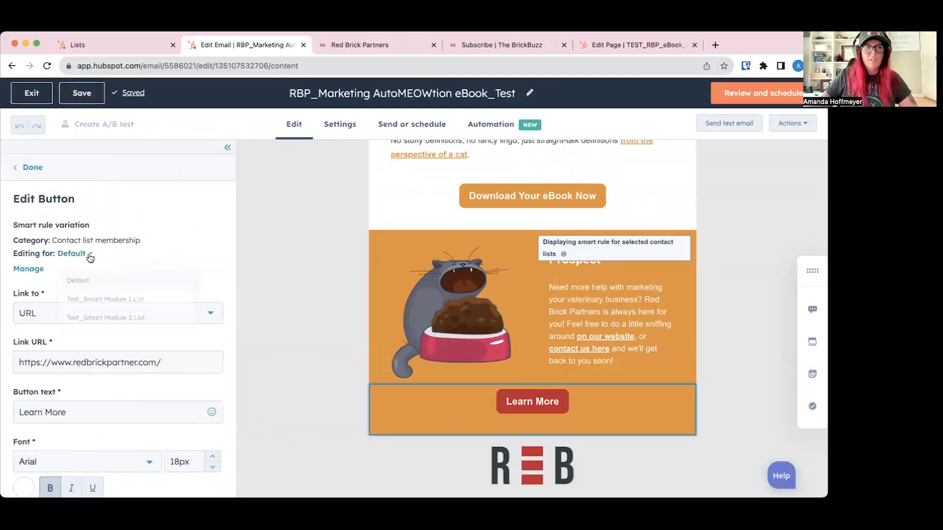
{"action": "left_click", "coordinate": [126, 305]}
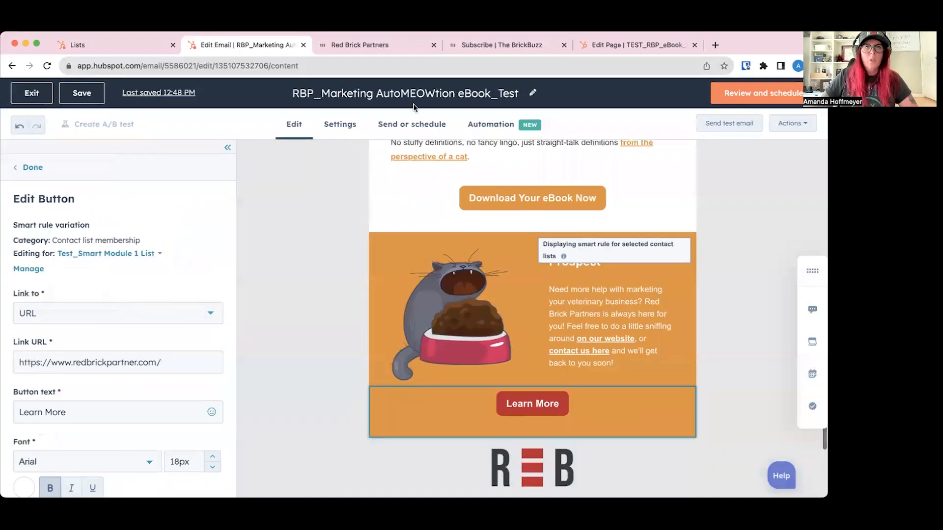
Copy the web address of the Subscribe to The BrickBuzz page.
{"action": "left_click", "coordinate": [475, 45]}
{"action": "left_click", "coordinate": [382, 58]}
{"action": "key", "text": "super+c"}
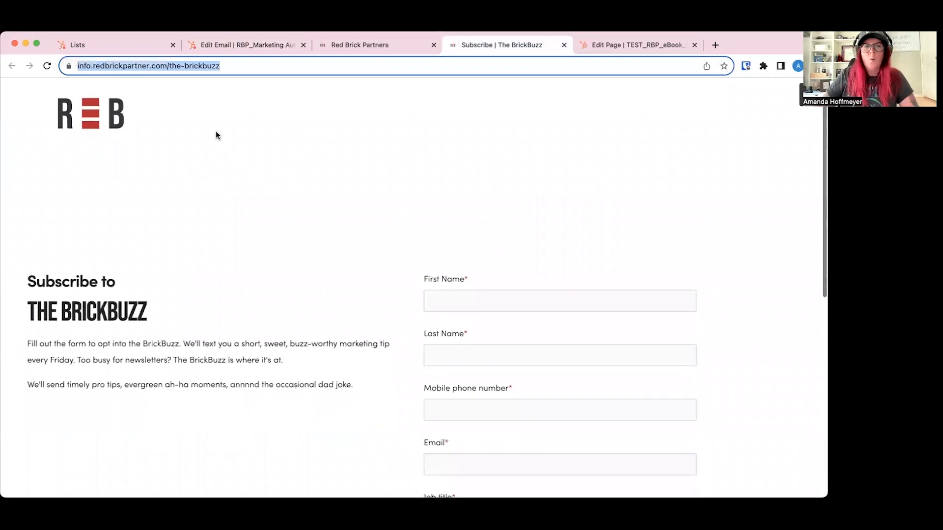
{"action": "scroll", "coordinate": [217, 133], "scroll_direction": "down", "scroll_amount": 3}
{"action": "scroll", "coordinate": [217, 134], "scroll_direction": "up", "scroll_amount": 3}
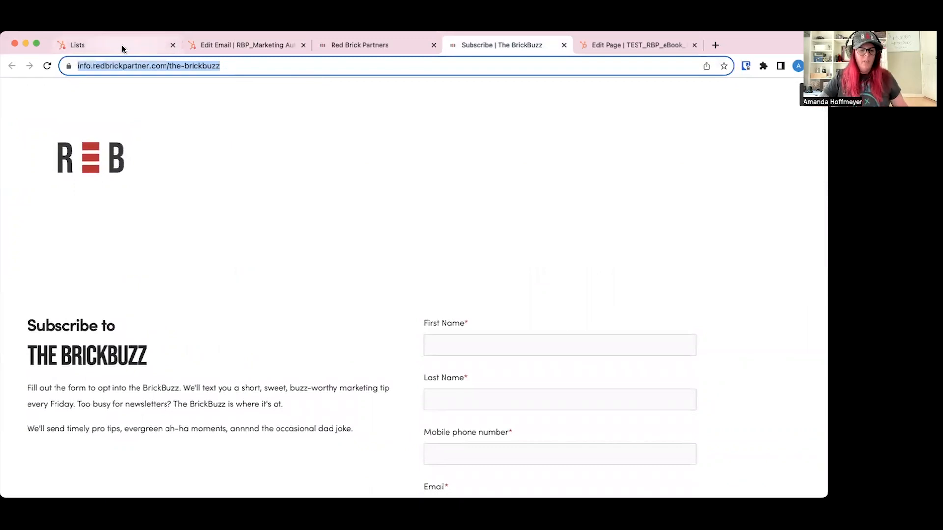
{"action": "left_click", "coordinate": [231, 45]}
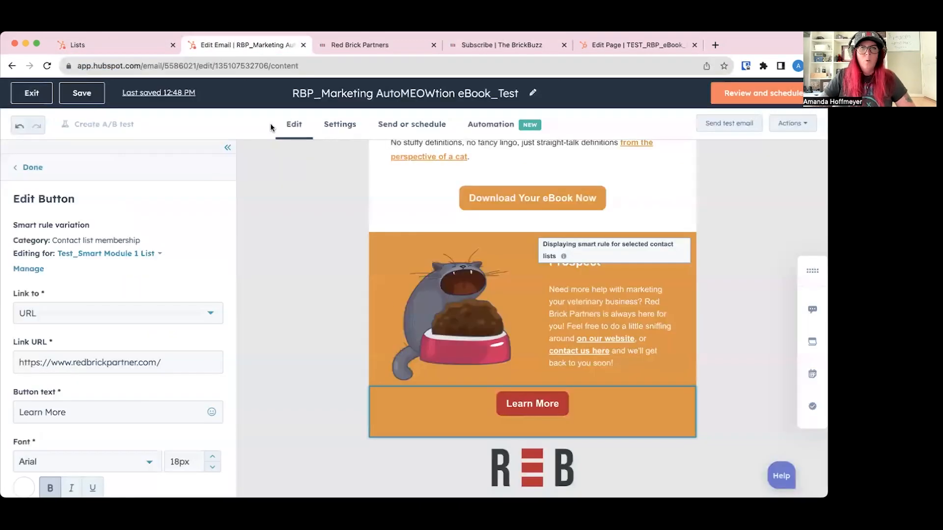
{"action": "scroll", "coordinate": [98, 381], "scroll_direction": "down", "scroll_amount": 1}
{"action": "left_click_drag", "start_coordinate": [67, 397], "coordinate": [19, 397]}
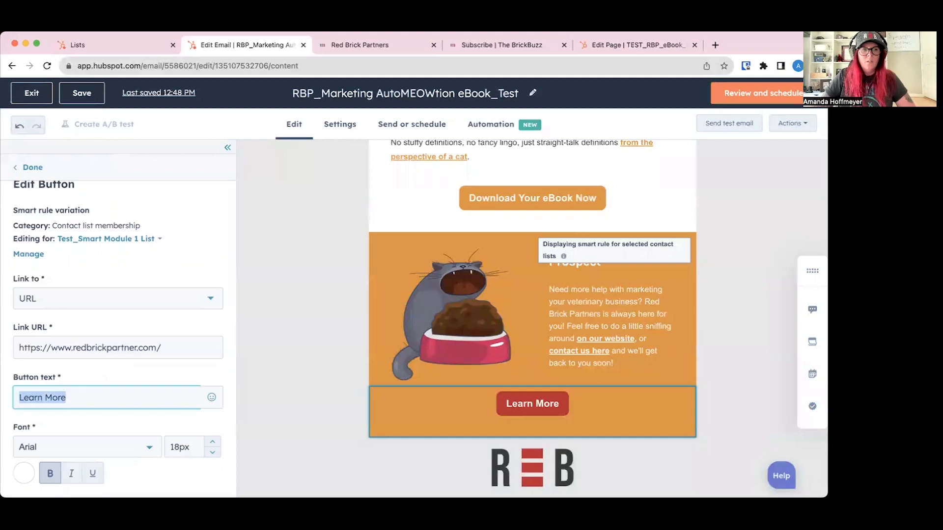
{"action": "type", "text": "Subscribe for Text Upd"}
{"action": "key", "text": "BackSpace"}
{"action": "type", "text": "pda"}
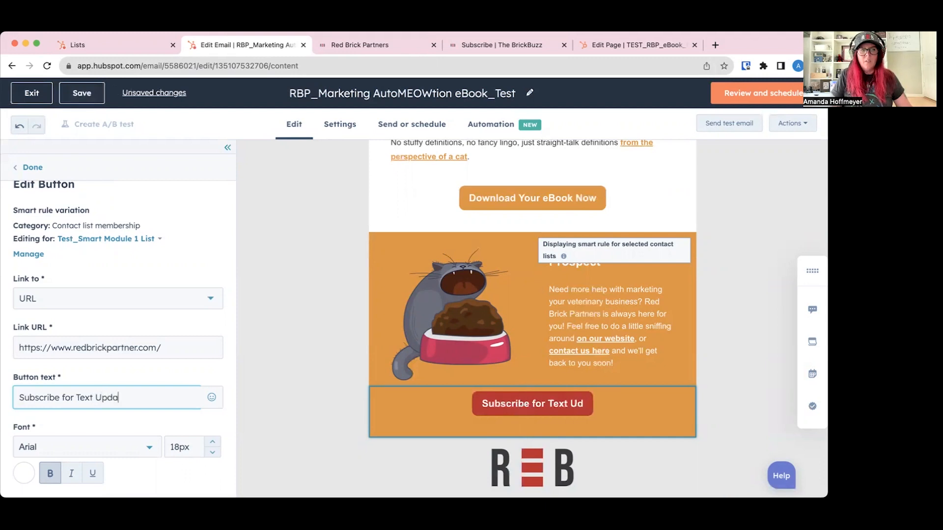
{"action": "triple_click", "coordinate": [92, 349]}
{"action": "key", "text": "super+v"}
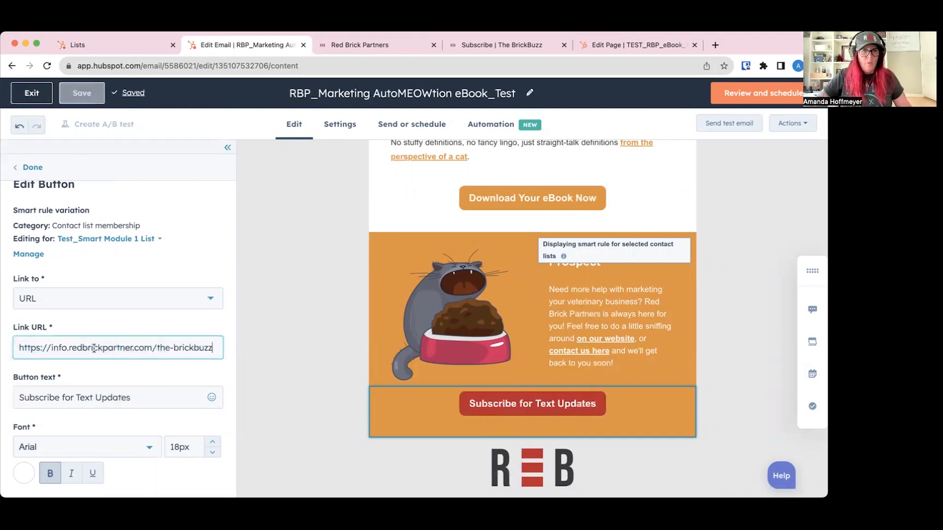
Switch the button to its Test_Smart Module 2 List variation and copy the address of the Red Brick Partners Case Studies page.
{"action": "left_click", "coordinate": [152, 241]}
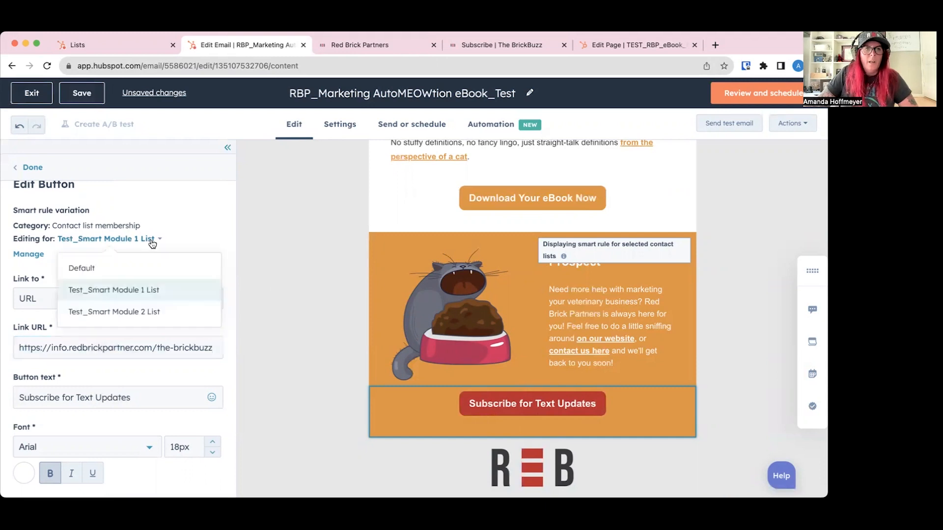
{"action": "left_click", "coordinate": [131, 314]}
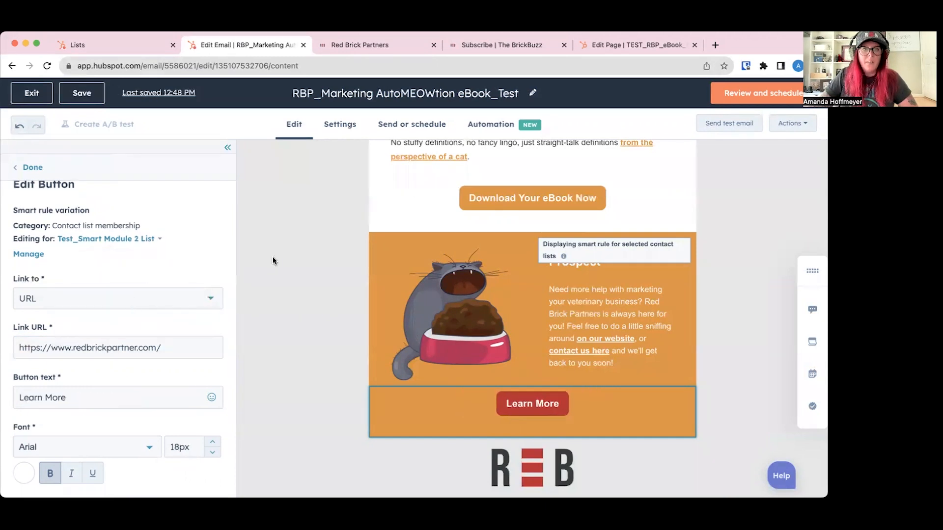
{"action": "left_click", "coordinate": [378, 49]}
{"action": "mouse_move", "coordinate": [398, 118]}
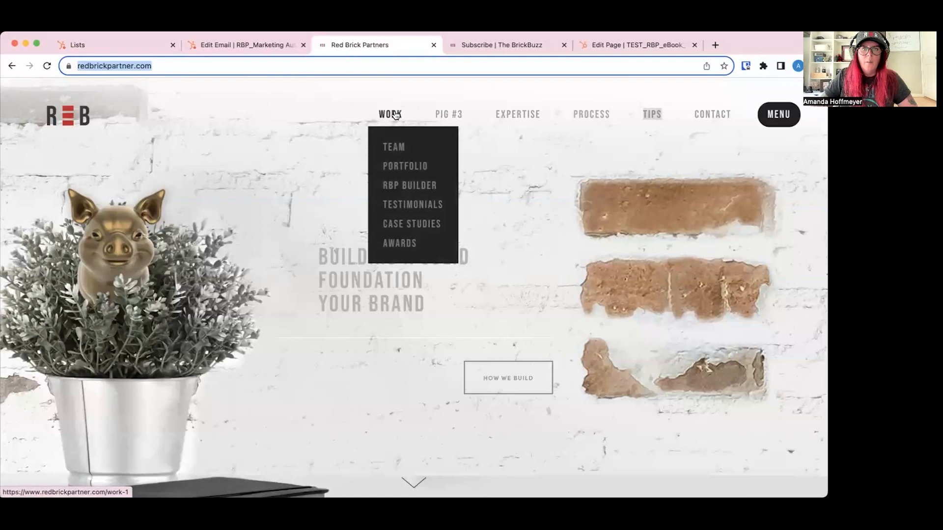
{"action": "left_click", "coordinate": [413, 223]}
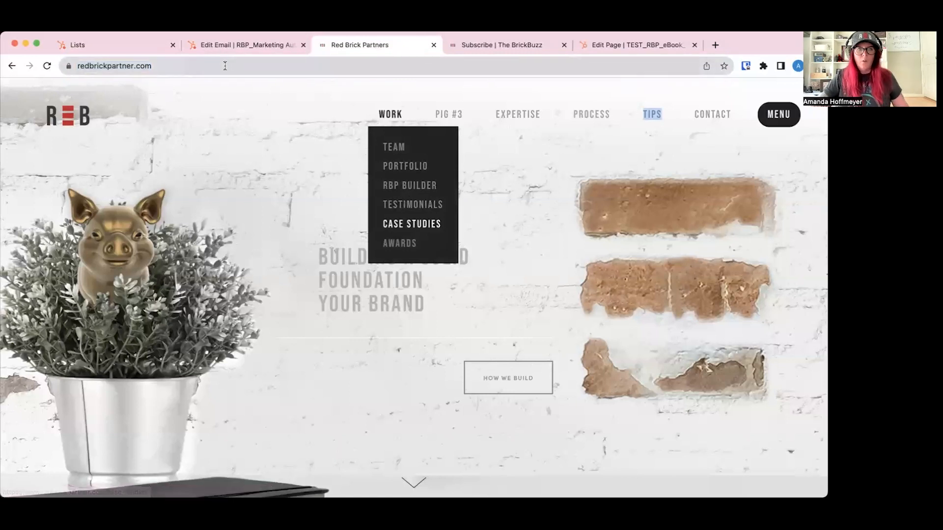
{"action": "left_click", "coordinate": [423, 224]}
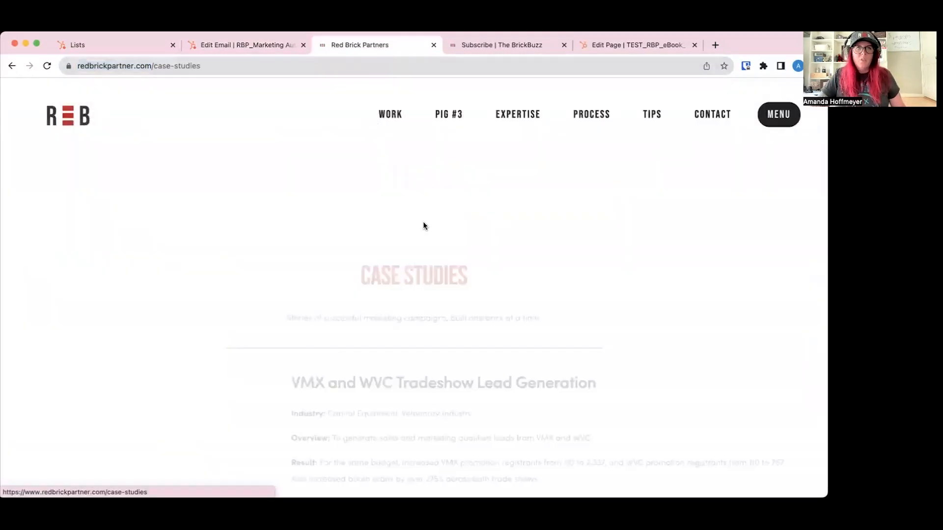
{"action": "left_click", "coordinate": [210, 69]}
{"action": "key", "text": "super+c"}
{"action": "left_click", "coordinate": [219, 47]}
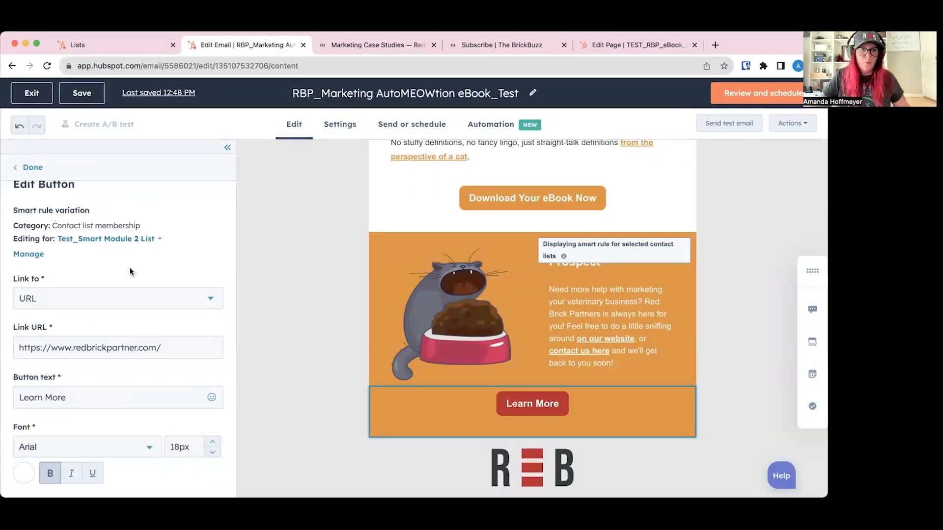
{"action": "left_click", "coordinate": [129, 349]}
{"action": "left_click_drag", "start_coordinate": [181, 348], "coordinate": [12, 350]}
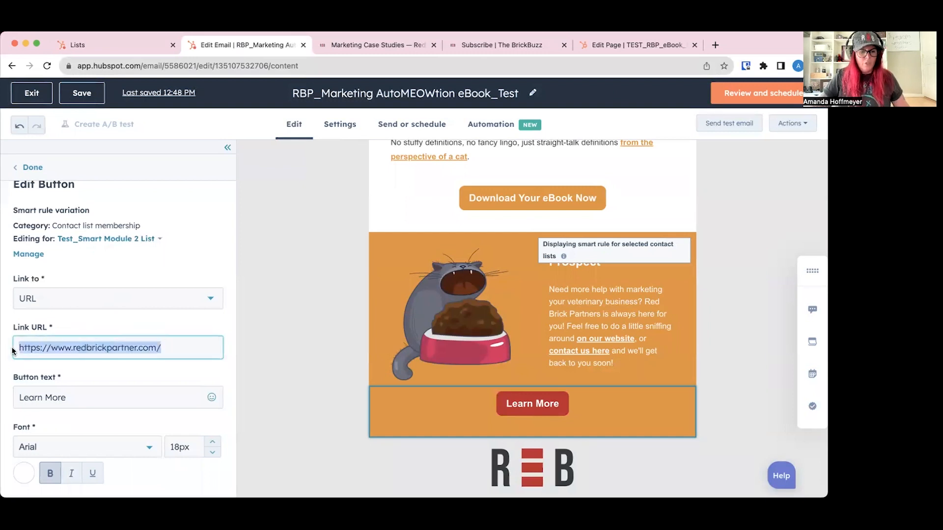
{"action": "key", "text": "super+v"}
{"action": "left_click", "coordinate": [58, 395]}
{"action": "key", "text": "super+a"}
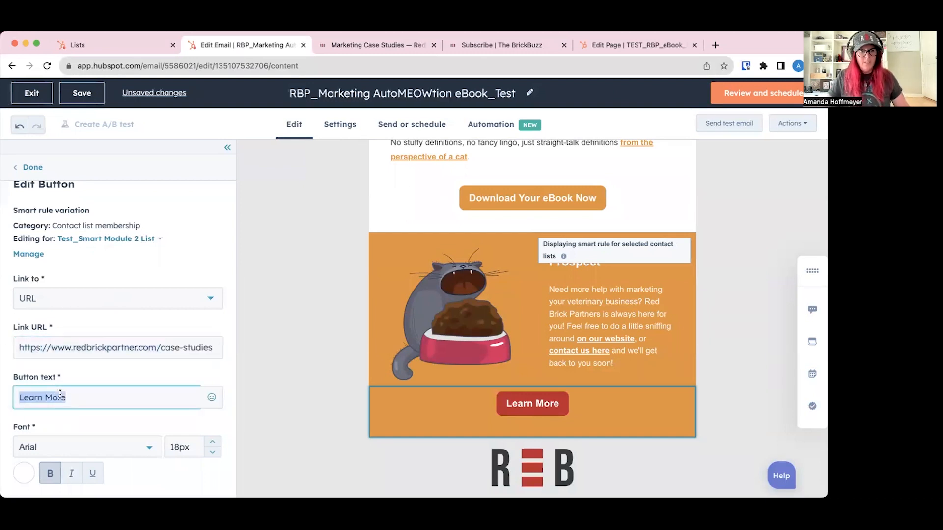
{"action": "type", "text": "Browse Case Studies"}
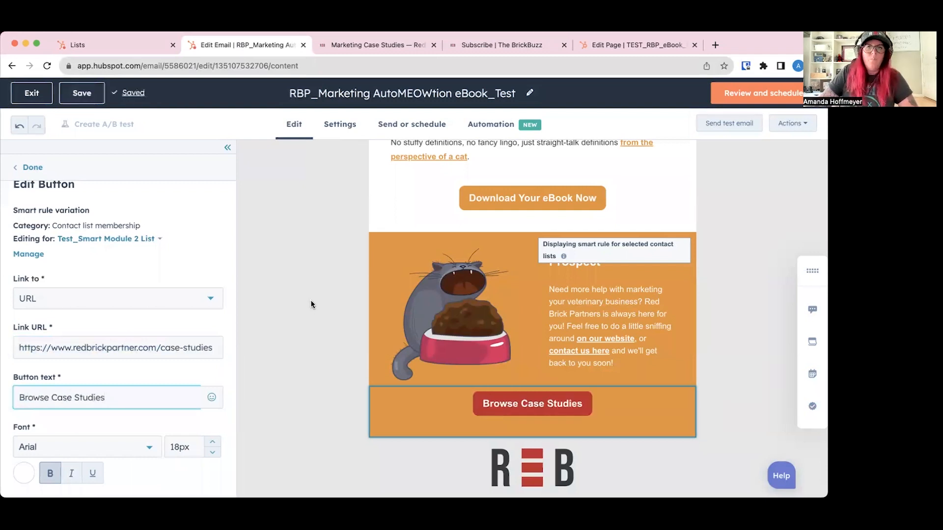
Review the button's Default, Test_Smart Module 1 List and Test_Smart Module 2 List variations, and look over the email body.
{"action": "left_click", "coordinate": [136, 241]}
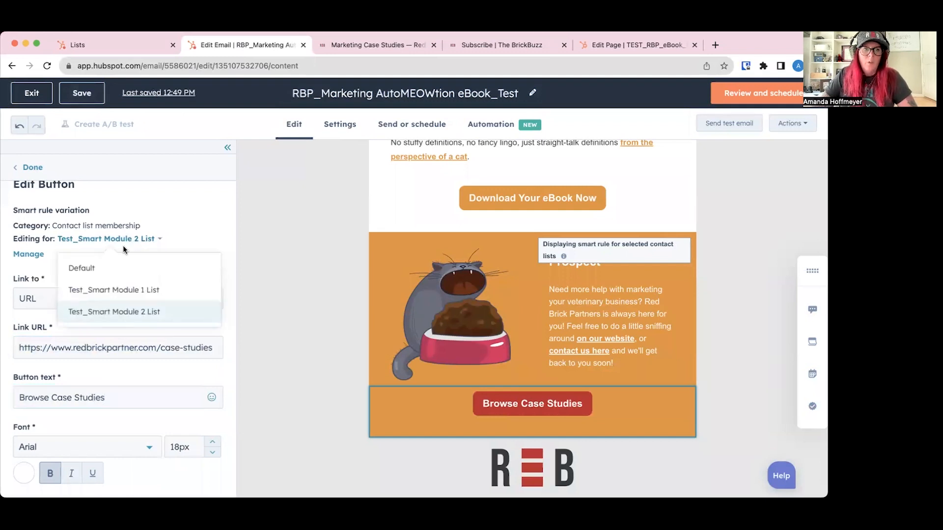
{"action": "left_click", "coordinate": [98, 267]}
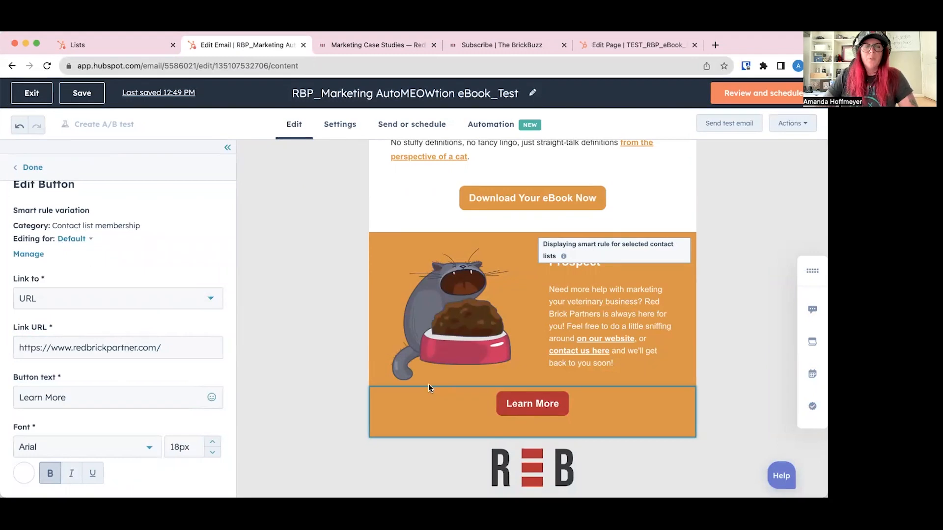
{"action": "left_click", "coordinate": [85, 241]}
{"action": "left_click", "coordinate": [96, 289]}
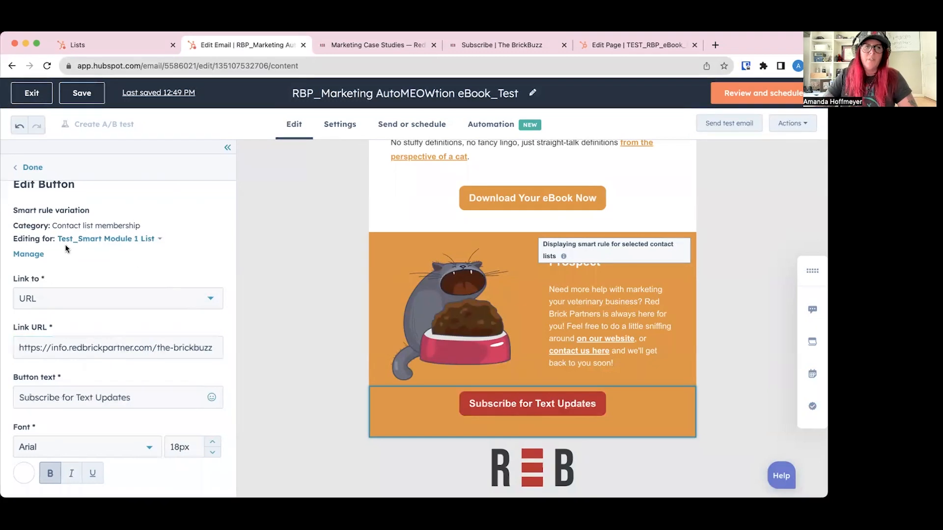
{"action": "left_click", "coordinate": [103, 242]}
{"action": "left_click", "coordinate": [126, 310]}
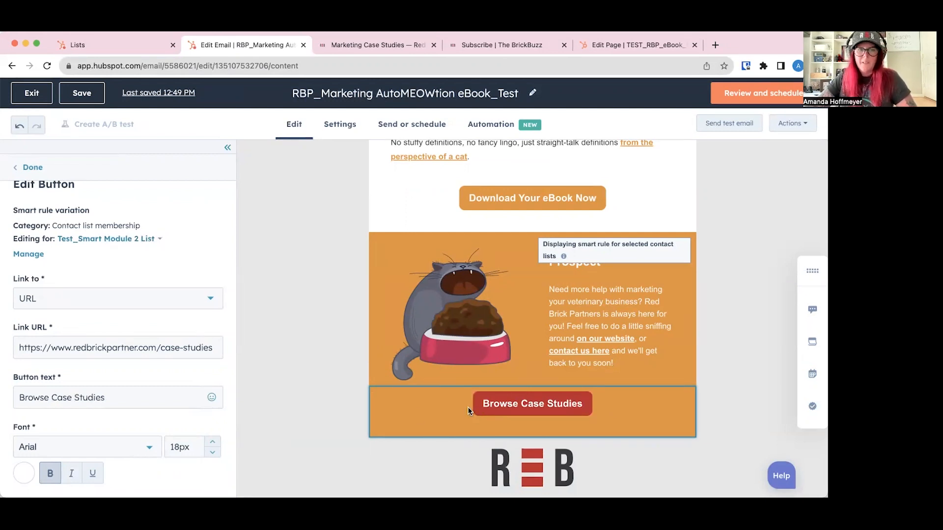
{"action": "scroll", "coordinate": [426, 345], "scroll_direction": "up", "scroll_amount": 3}
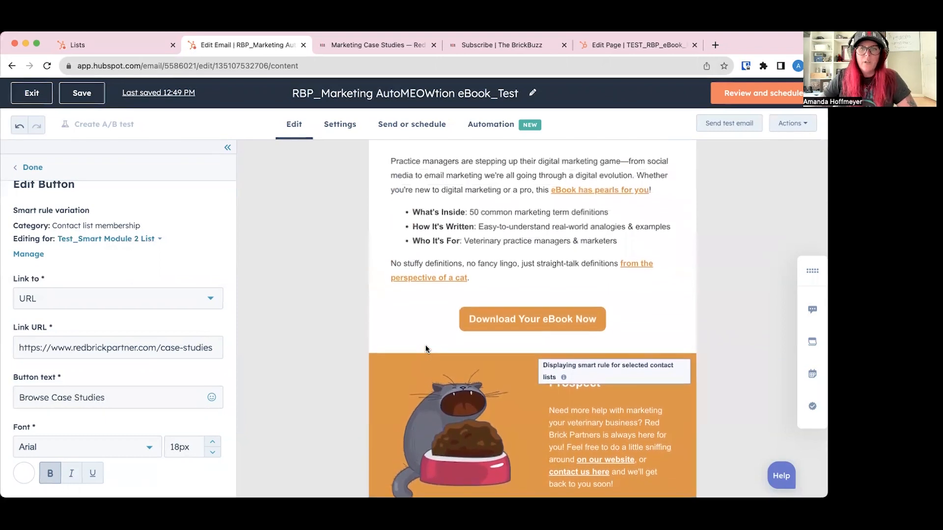
{"action": "scroll", "coordinate": [425, 345], "scroll_direction": "down", "scroll_amount": 3}
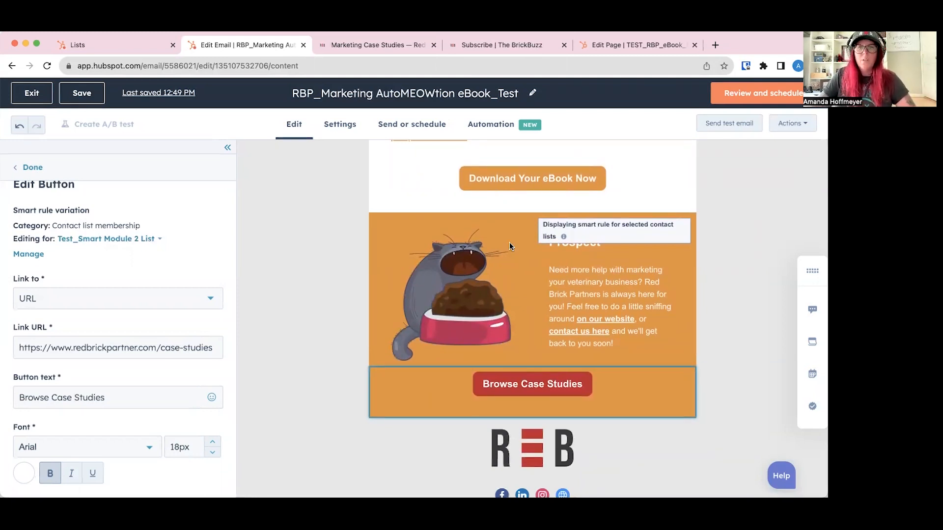
Switch to the TEST_RBP_eBook_Marketing AutoMEOWtion page editor and select the rich text module headed "Something Powerful".
{"action": "scroll", "coordinate": [500, 379], "scroll_direction": "down", "scroll_amount": 1}
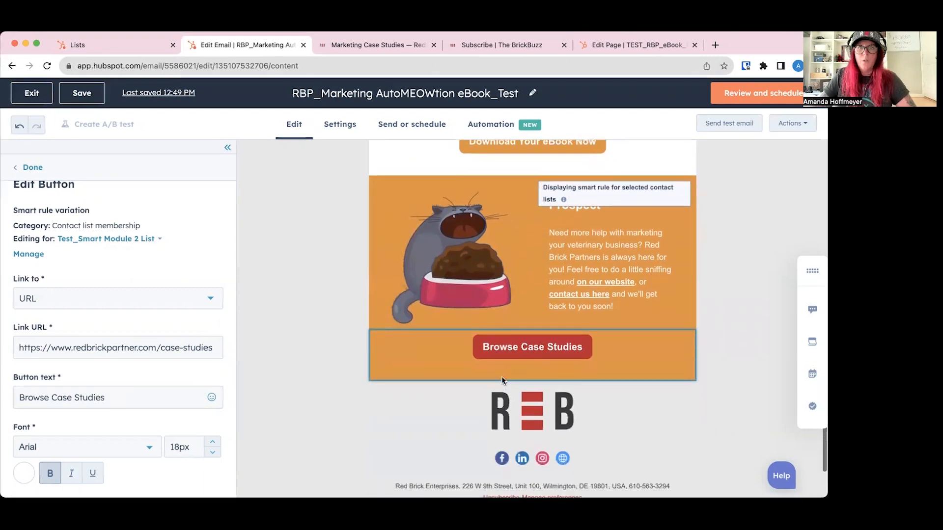
{"action": "left_click", "coordinate": [360, 43]}
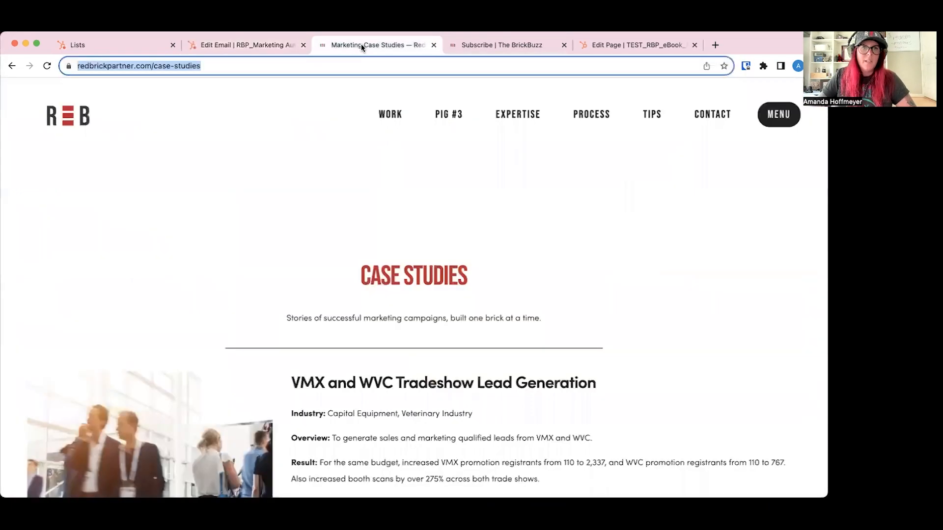
{"action": "left_click", "coordinate": [603, 45]}
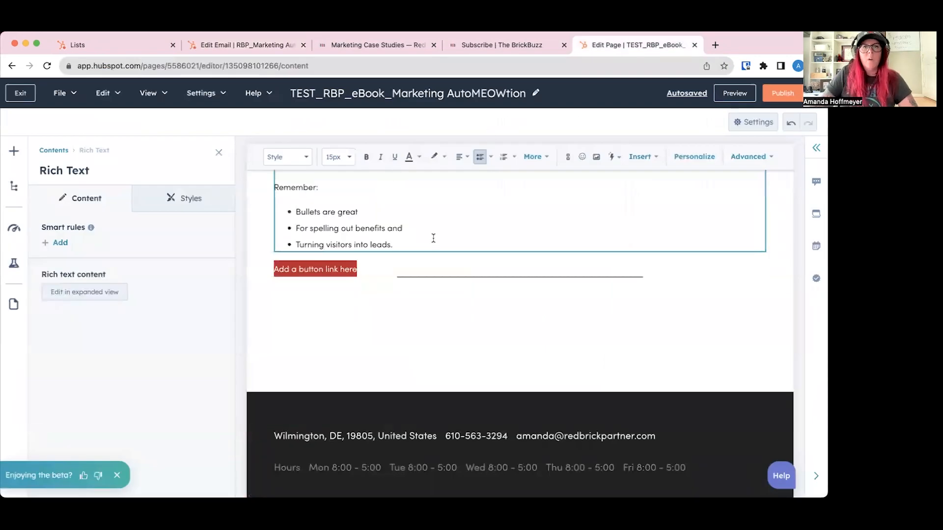
{"action": "scroll", "coordinate": [433, 238], "scroll_direction": "up", "scroll_amount": 5}
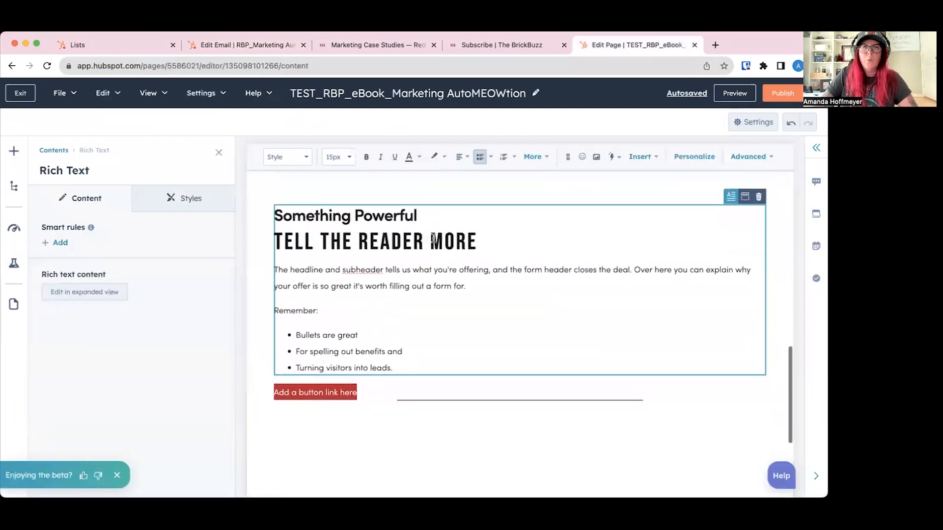
{"action": "left_click", "coordinate": [460, 405]}
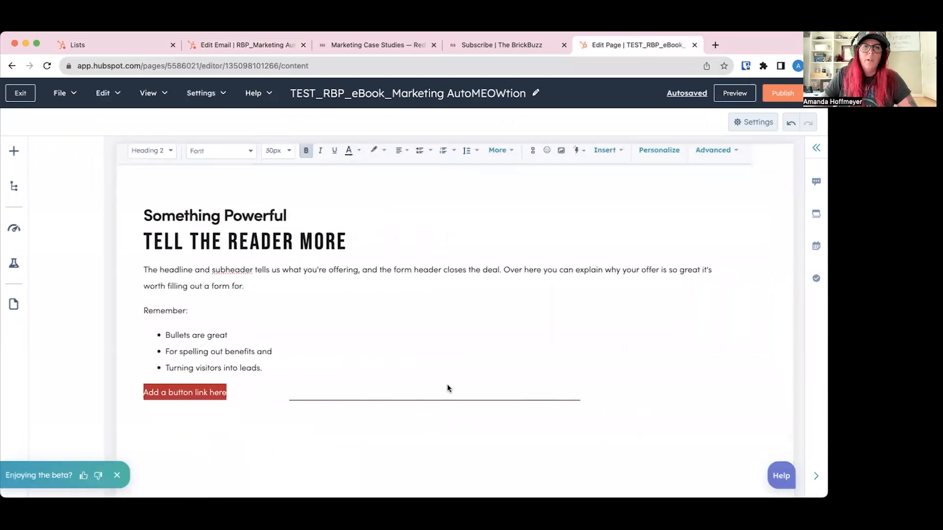
{"action": "left_click", "coordinate": [336, 311]}
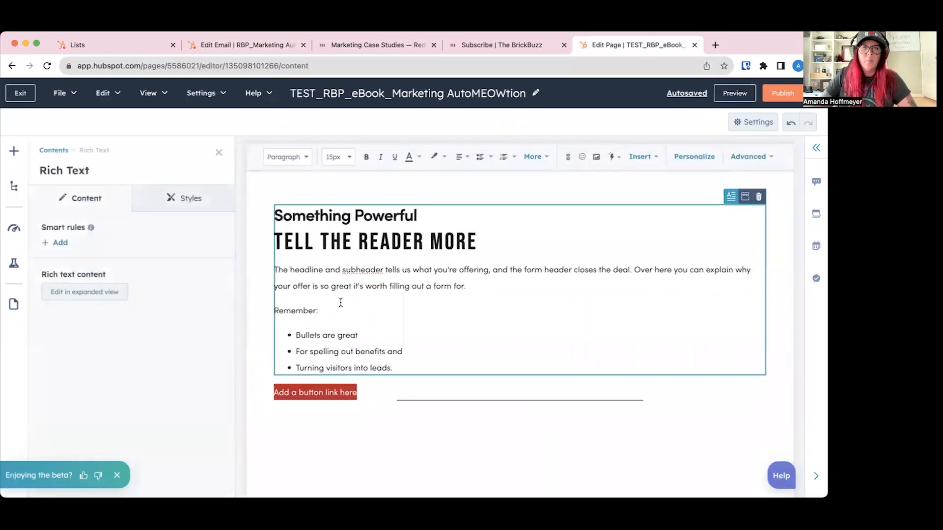
Start adding smart rules to the rich text module, look through the available categories and choose Contact list membership.
{"action": "left_click", "coordinate": [58, 245]}
{"action": "left_click", "coordinate": [546, 200]}
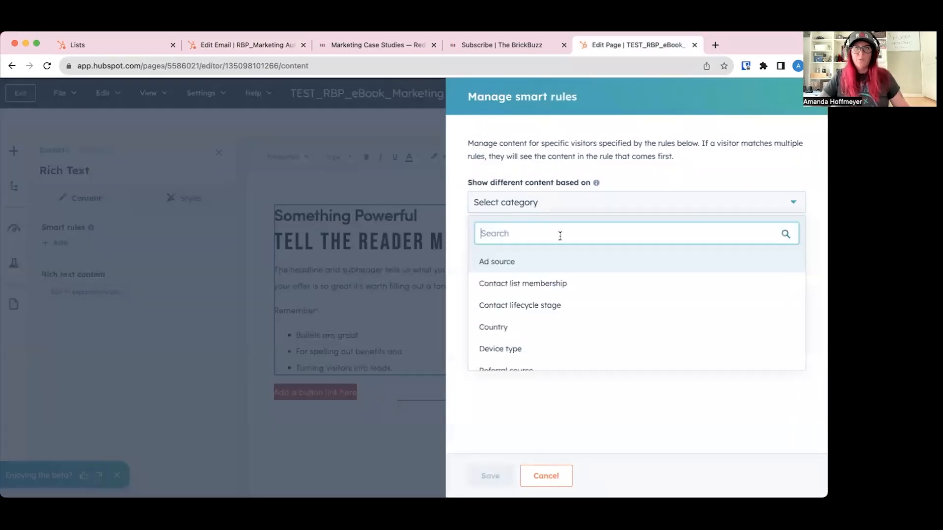
{"action": "scroll", "coordinate": [555, 274], "scroll_direction": "down", "scroll_amount": 2}
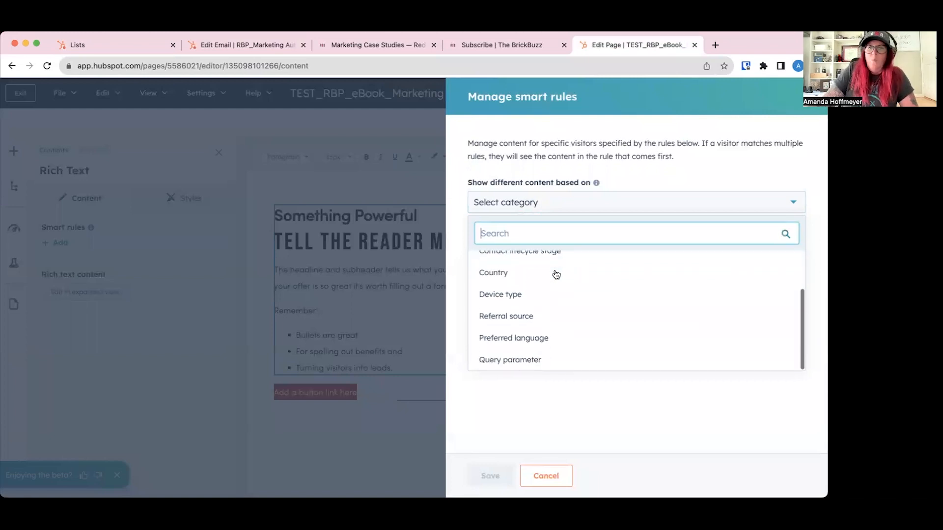
{"action": "scroll", "coordinate": [556, 274], "scroll_direction": "up", "scroll_amount": 2}
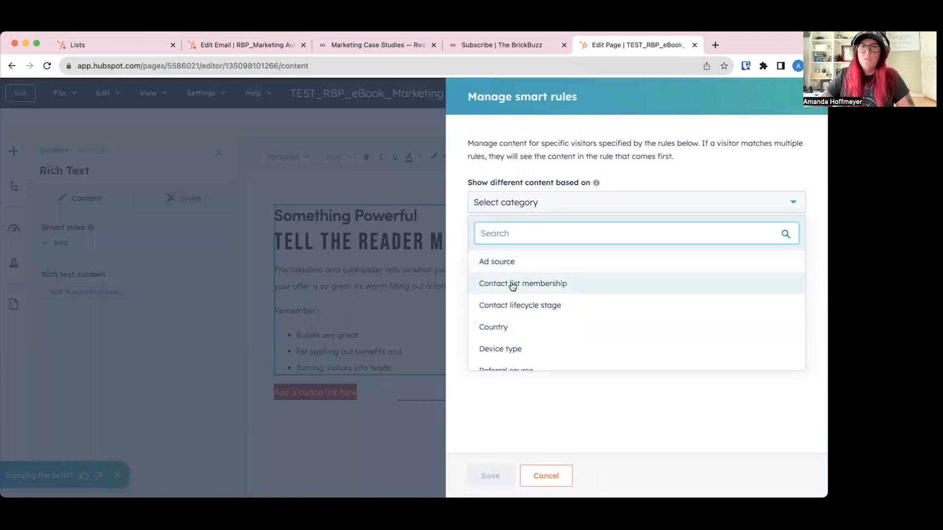
{"action": "scroll", "coordinate": [532, 287], "scroll_direction": "down", "scroll_amount": 2}
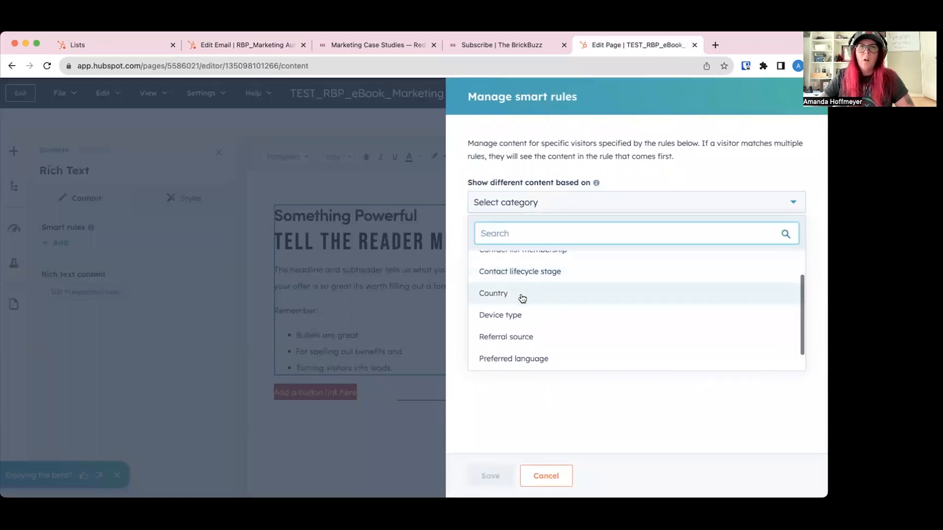
{"action": "scroll", "coordinate": [524, 296], "scroll_direction": "down", "scroll_amount": 1}
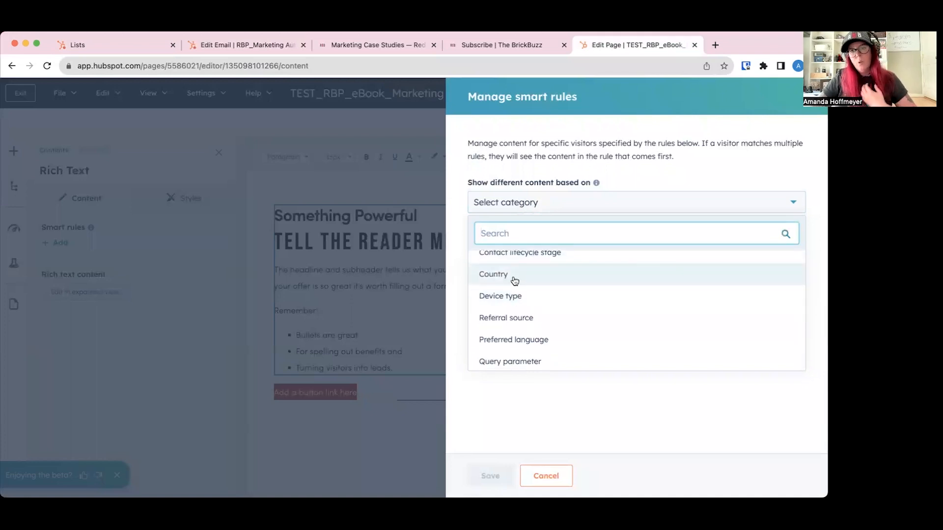
{"action": "scroll", "coordinate": [514, 282], "scroll_direction": "down", "scroll_amount": 1}
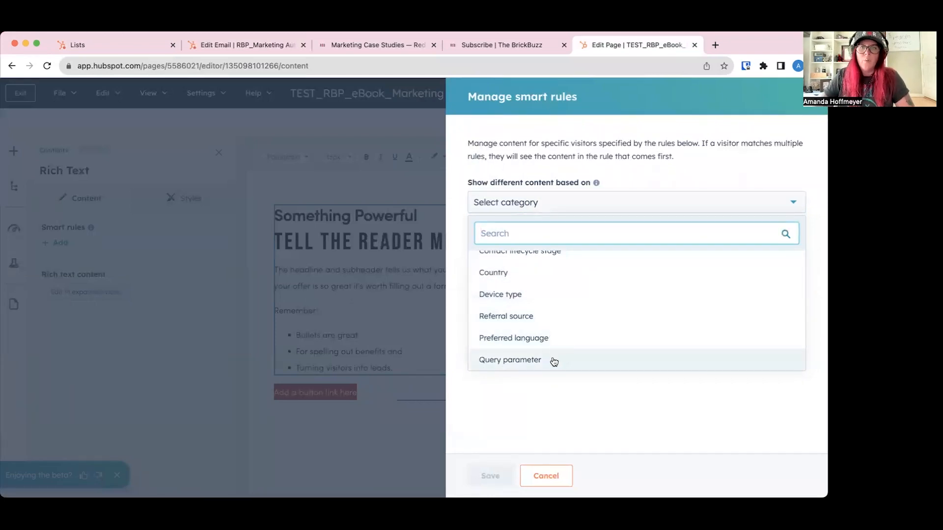
{"action": "scroll", "coordinate": [564, 327], "scroll_direction": "up", "scroll_amount": 2}
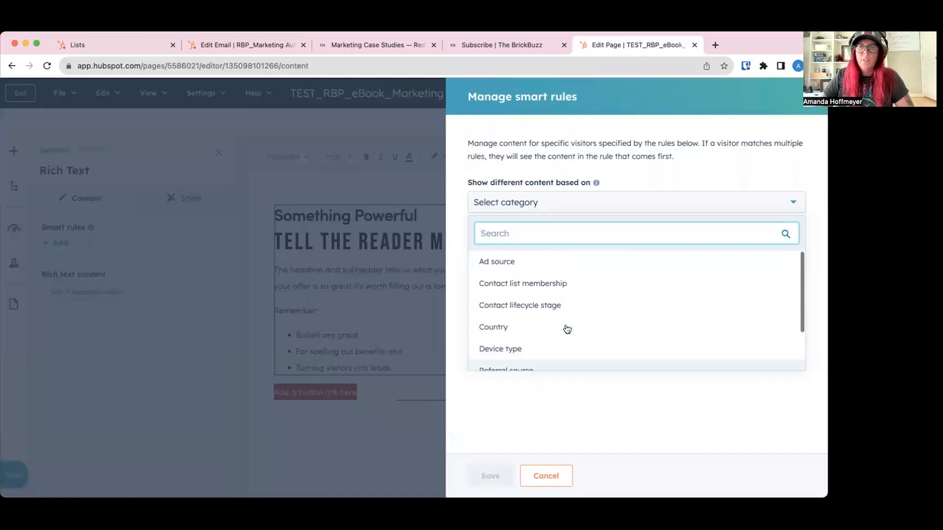
{"action": "left_click", "coordinate": [547, 291]}
Add a first rule to the rich text module for the Test_Smart Module 1 List contact list.
{"action": "left_click", "coordinate": [487, 246]}
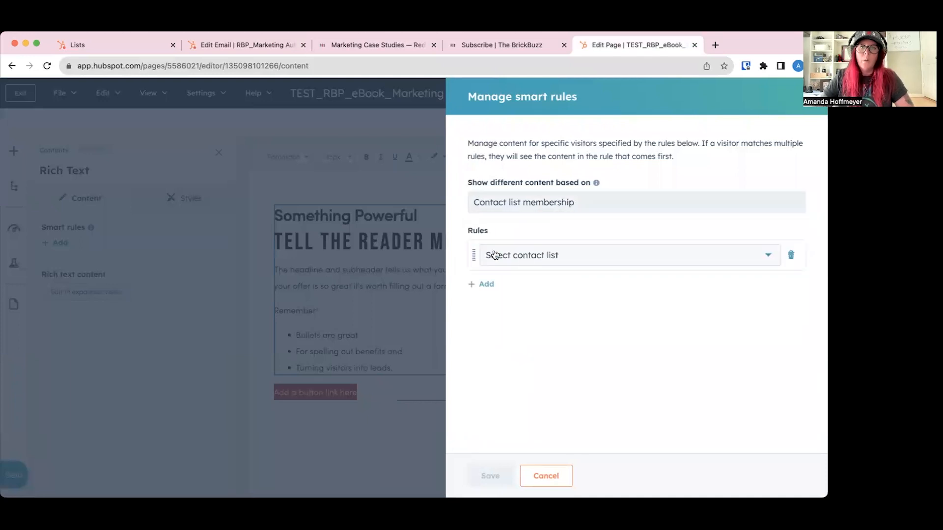
{"action": "left_click", "coordinate": [553, 257]}
{"action": "type", "text": "smar"}
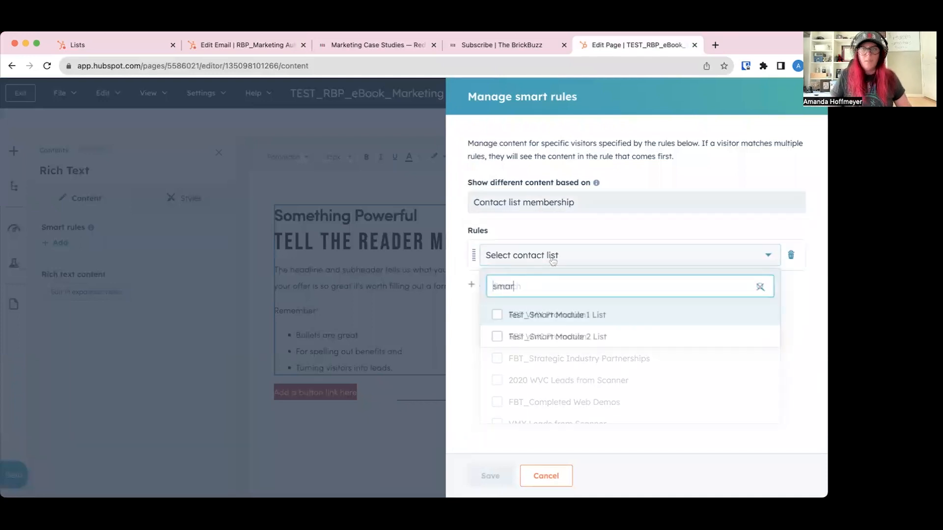
{"action": "left_click", "coordinate": [497, 316]}
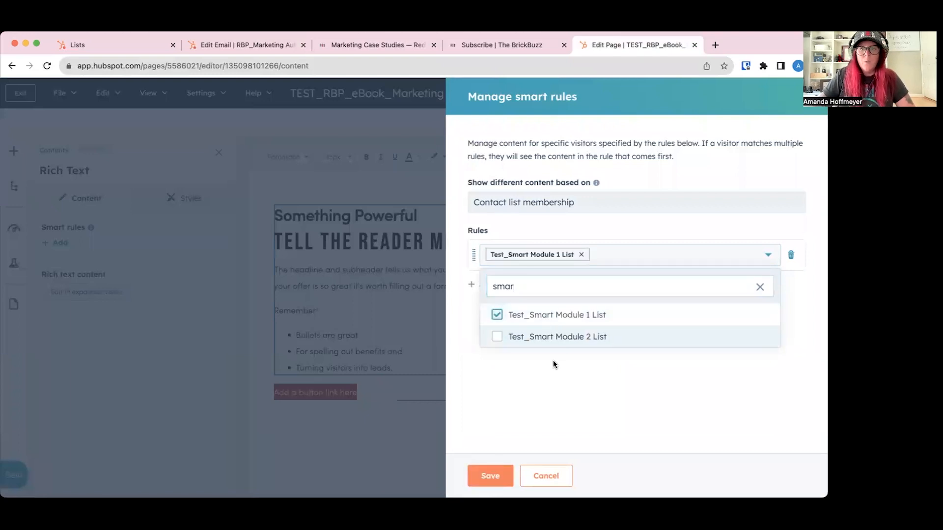
{"action": "left_click", "coordinate": [536, 366]}
Add a second rule for the Test_Smart Module 2 List contact list and save the rich text module's smart rules.
{"action": "left_click", "coordinate": [483, 284]}
{"action": "left_click", "coordinate": [524, 294]}
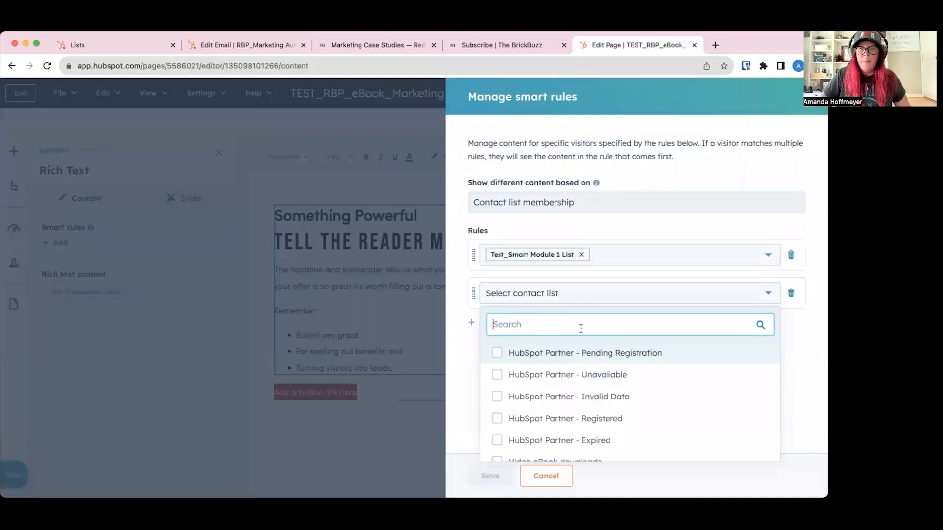
{"action": "type", "text": "smart"}
{"action": "left_click", "coordinate": [497, 375]}
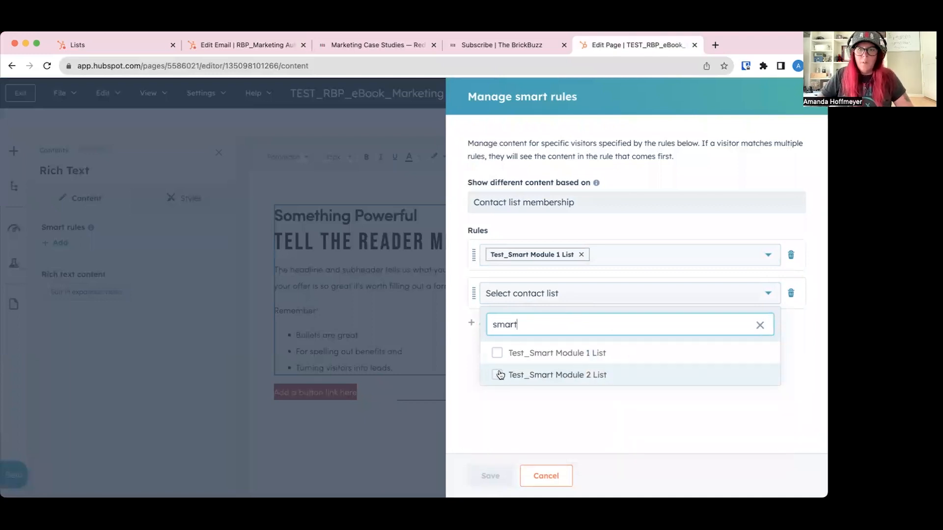
{"action": "left_click", "coordinate": [502, 423]}
{"action": "left_click", "coordinate": [490, 476]}
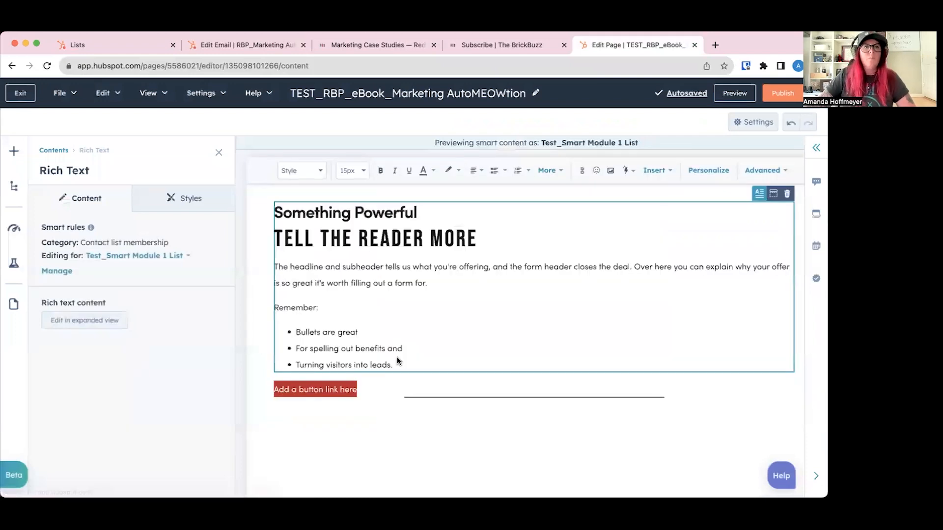
Check the Test_Smart Module 2 List variation, and replace the "Something Powerful" heading in the Test_Smart Module 1 List variation with "smart module 1".
{"action": "left_click", "coordinate": [177, 256]}
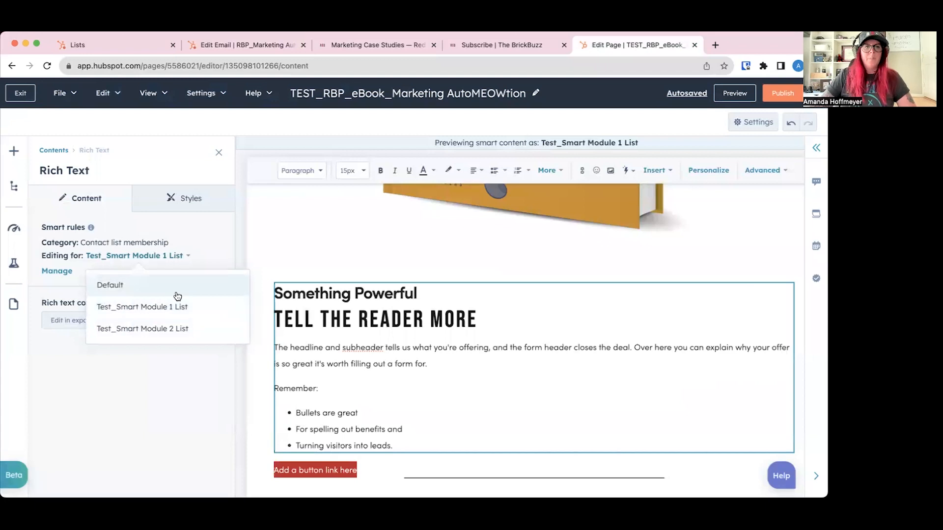
{"action": "left_click", "coordinate": [160, 331]}
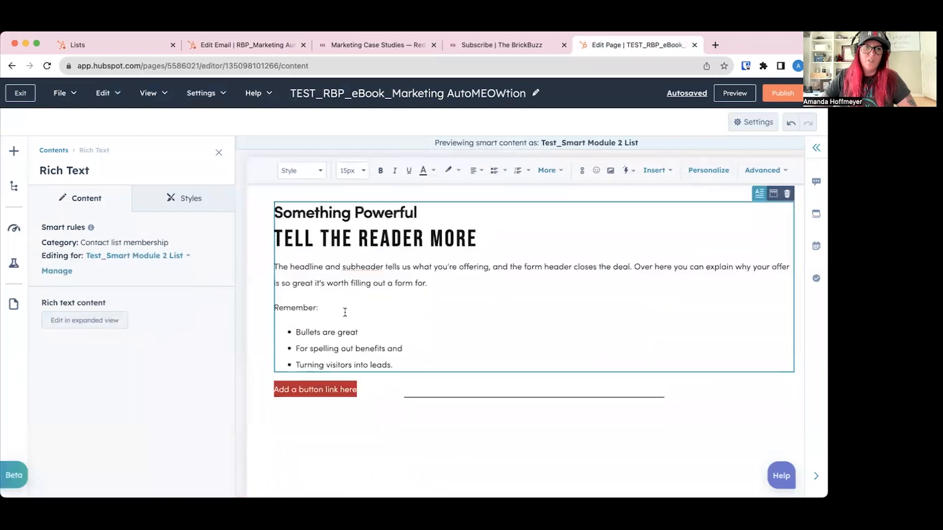
{"action": "left_click", "coordinate": [185, 257]}
{"action": "left_click", "coordinate": [187, 305]}
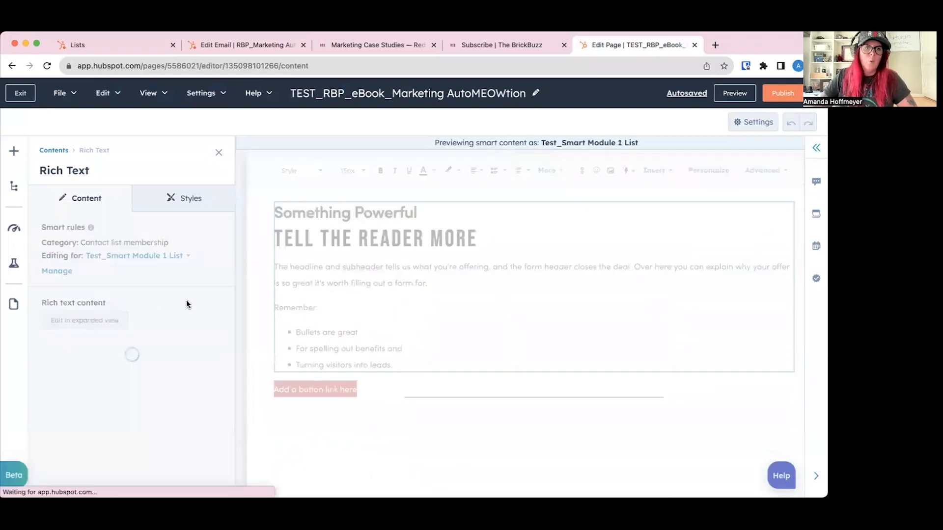
{"action": "left_click_drag", "start_coordinate": [422, 215], "coordinate": [274, 209]}
{"action": "type", "text": "S1"}
{"action": "double_click", "coordinate": [275, 211]}
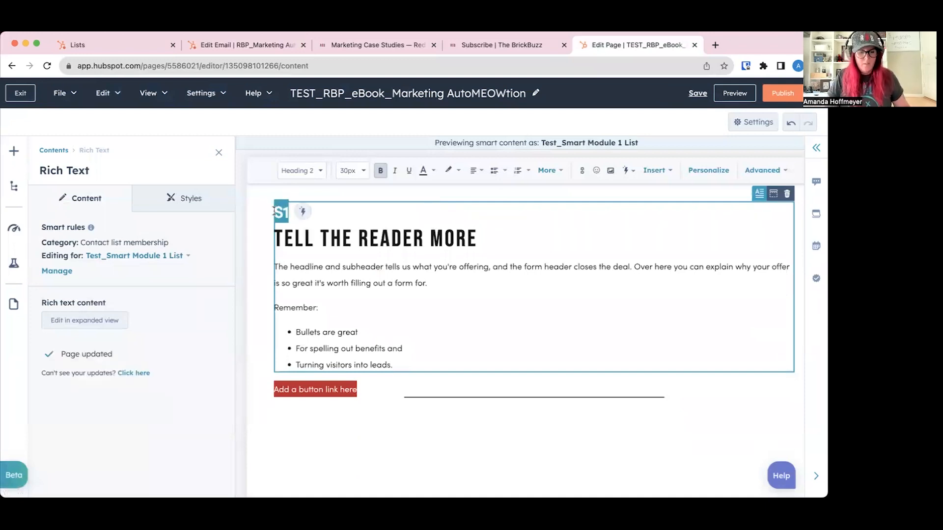
{"action": "type", "text": "smart module 1"}
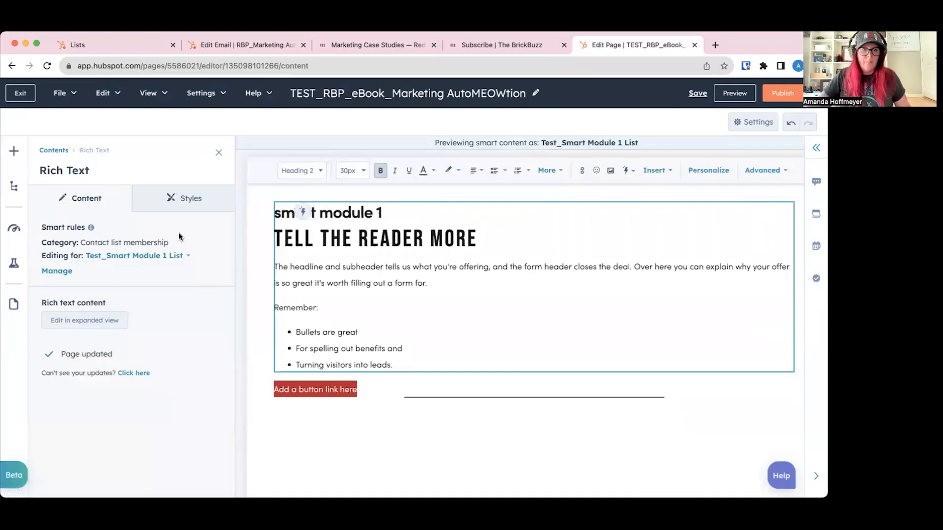
Replace the "Something Powerful" heading in the Test_Smart Module 2 List variation with "smart module 2".
{"action": "left_click", "coordinate": [143, 256]}
{"action": "left_click", "coordinate": [174, 323]}
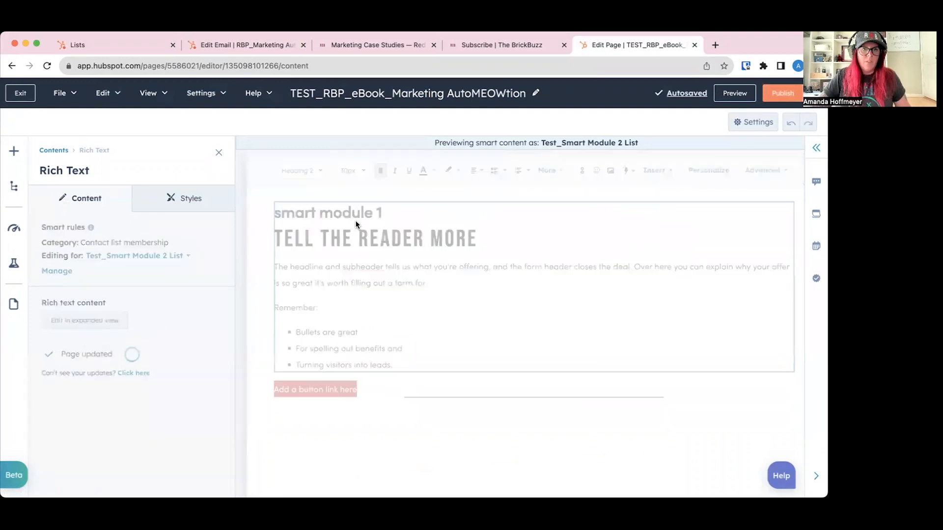
{"action": "scroll", "coordinate": [363, 230], "scroll_direction": "down", "scroll_amount": 5}
{"action": "left_click_drag", "start_coordinate": [420, 211], "coordinate": [274, 212]}
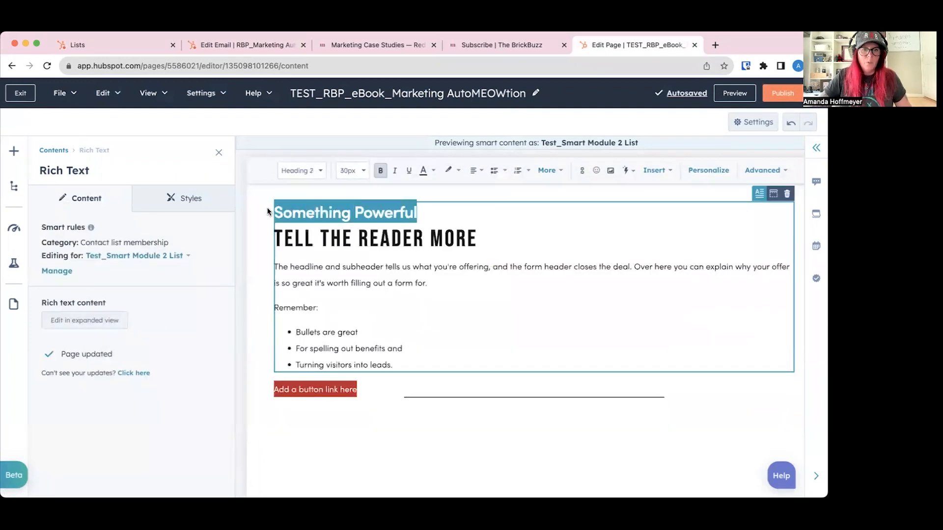
{"action": "type", "text": "smart module 2"}
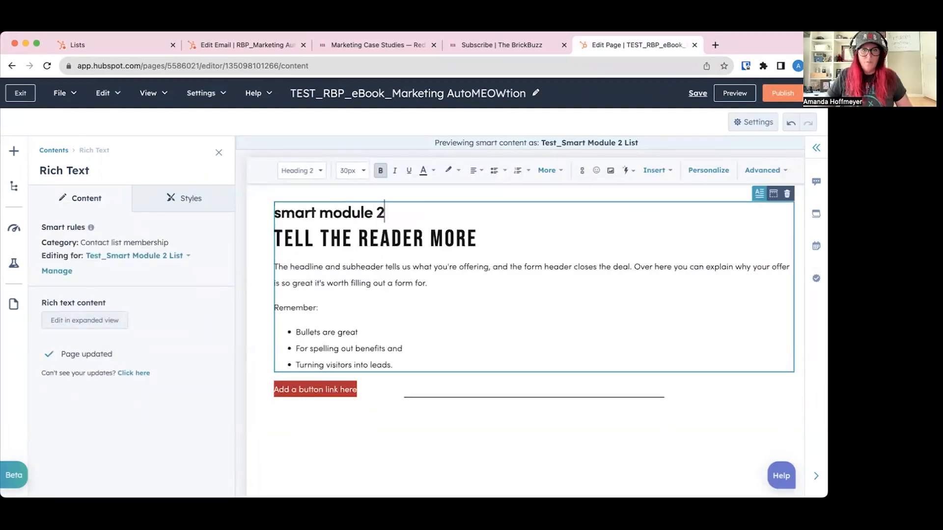
Review the heading in the rich text module's Default, Test_Smart Module 1 List and Test_Smart Module 2 List variations.
{"action": "left_click", "coordinate": [157, 262]}
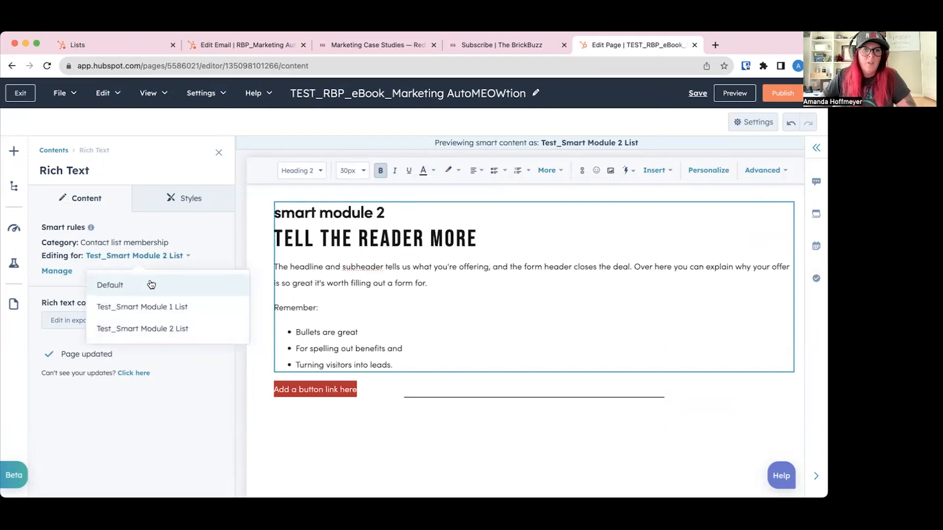
{"action": "left_click", "coordinate": [152, 282]}
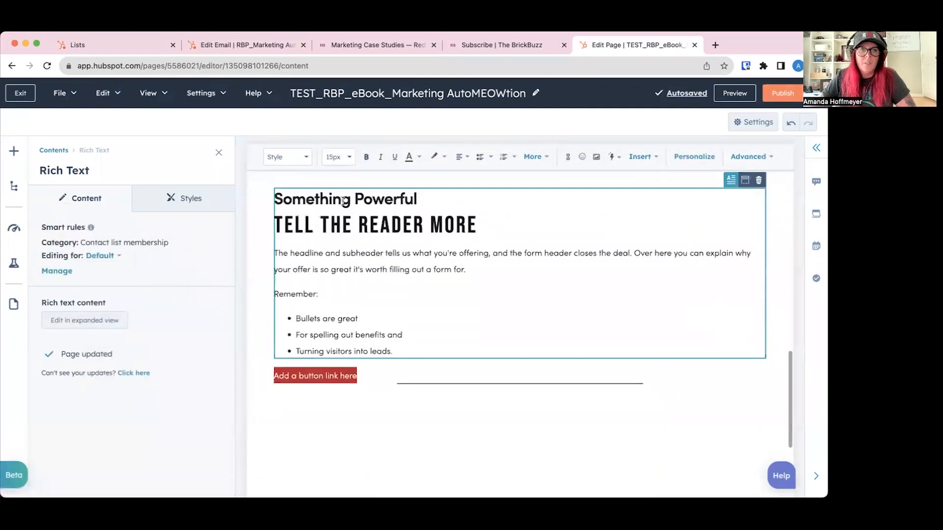
{"action": "left_click", "coordinate": [115, 256]}
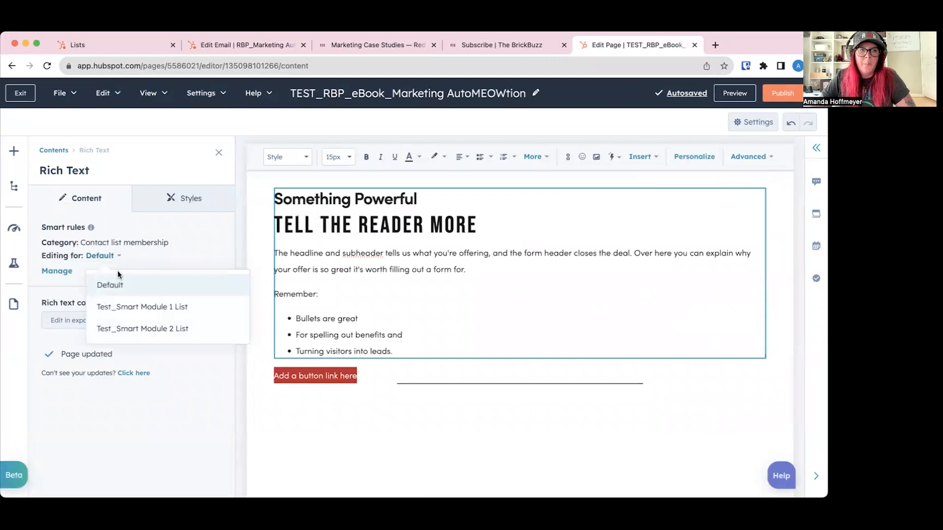
{"action": "left_click", "coordinate": [135, 307]}
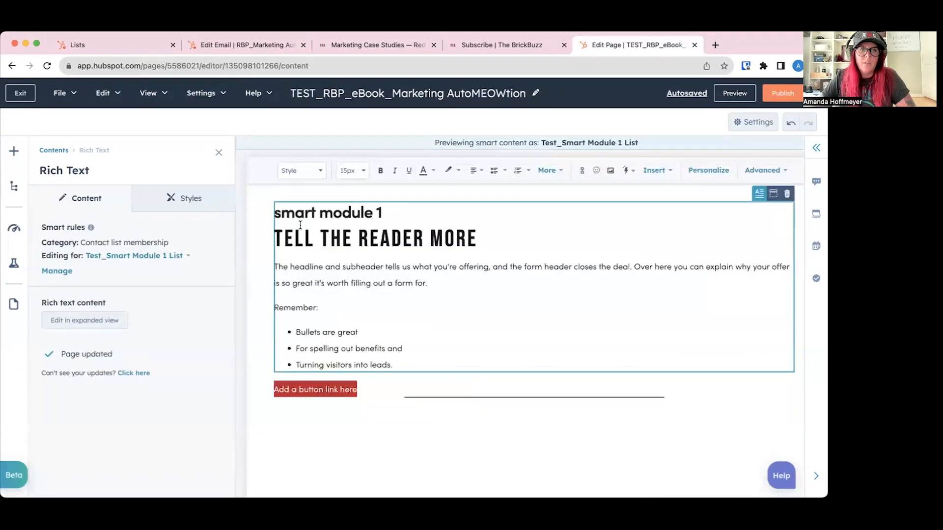
{"action": "left_click", "coordinate": [176, 256]}
{"action": "left_click", "coordinate": [181, 327]}
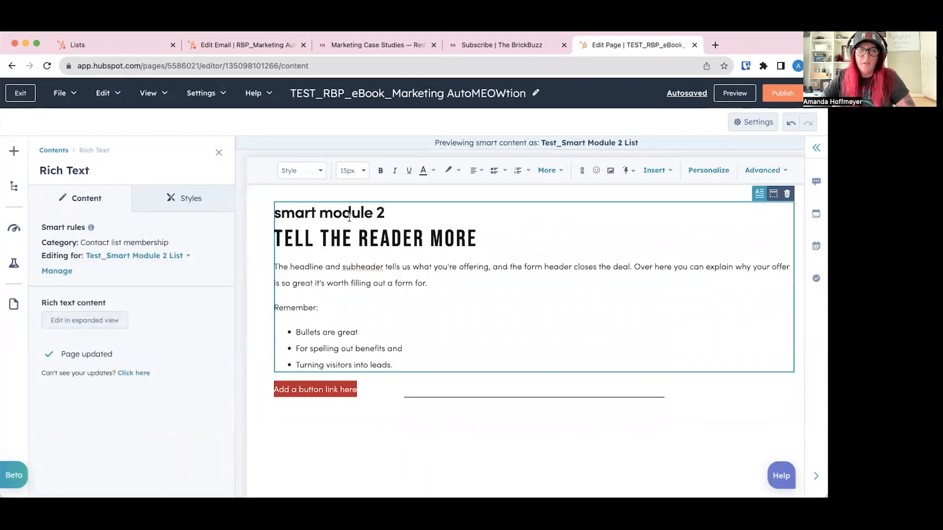
Add a smart rule to the button module based on contact list membership for Test_Smart Module 1 List and save it.
{"action": "left_click", "coordinate": [315, 388]}
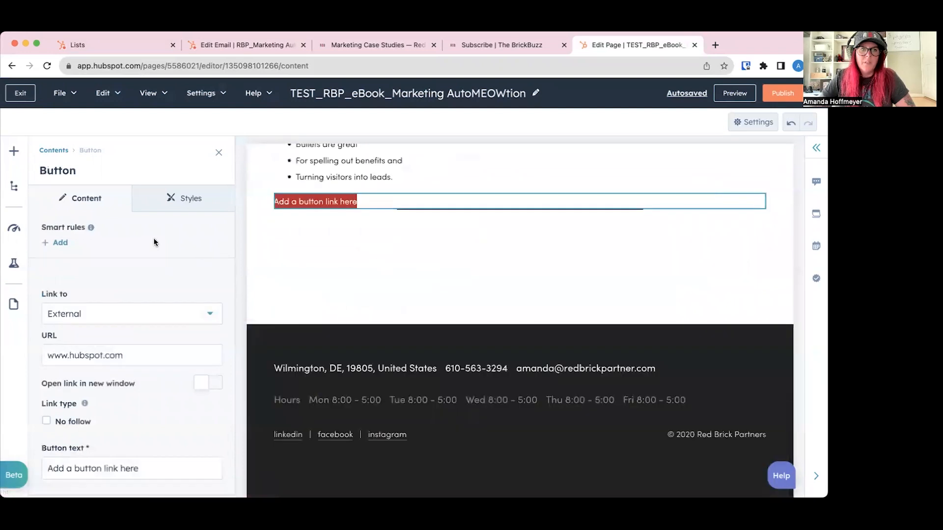
{"action": "left_click", "coordinate": [58, 244]}
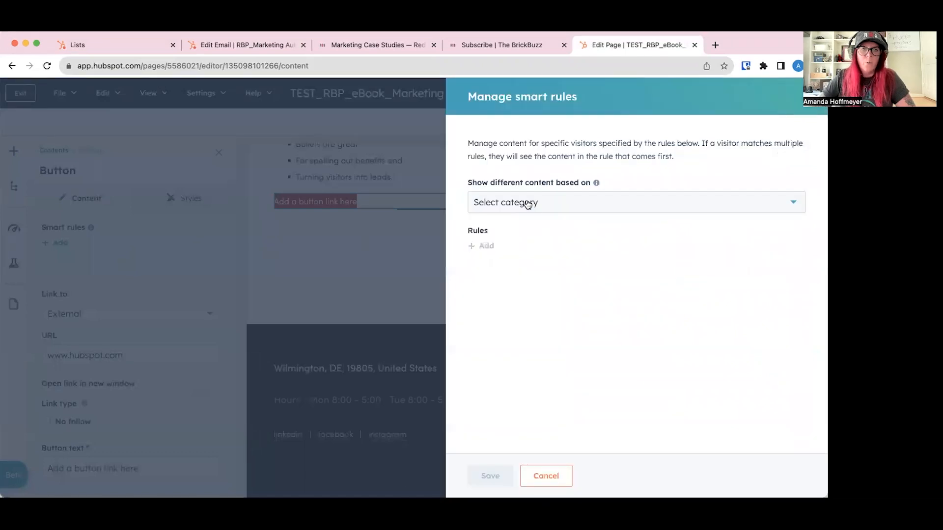
{"action": "left_click", "coordinate": [528, 204]}
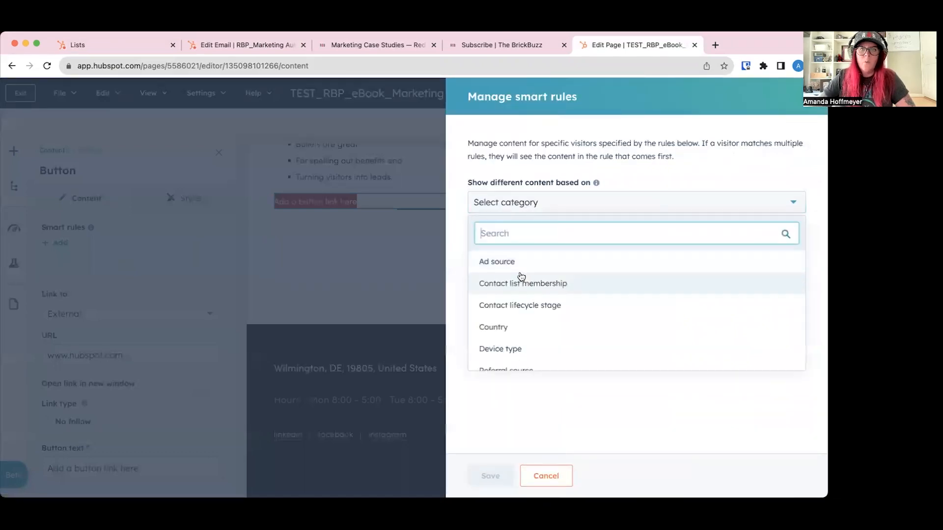
{"action": "scroll", "coordinate": [540, 299], "scroll_direction": "down", "scroll_amount": 2}
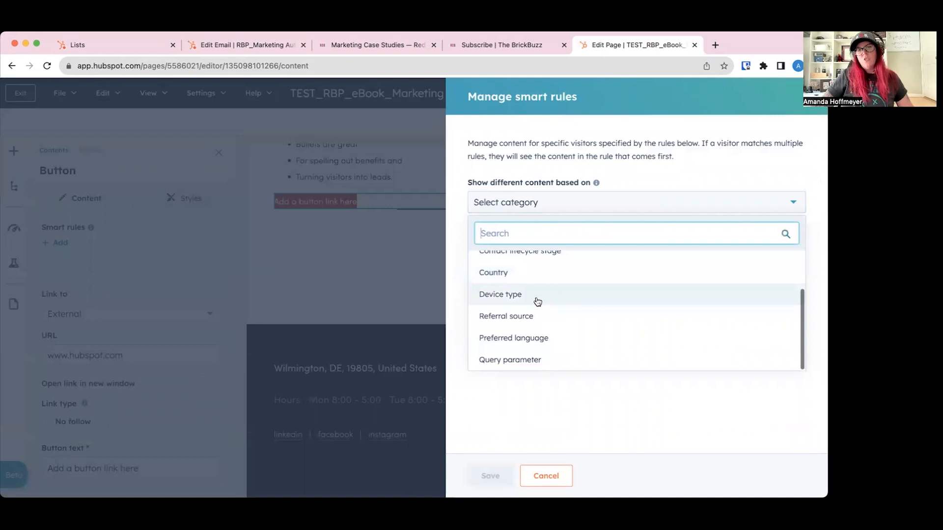
{"action": "scroll", "coordinate": [538, 301], "scroll_direction": "up", "scroll_amount": 2}
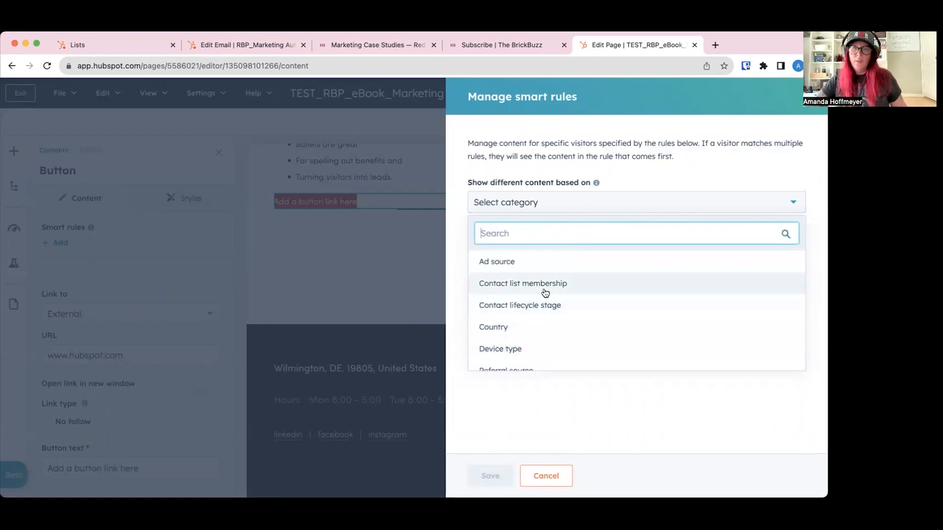
{"action": "left_click", "coordinate": [543, 284]}
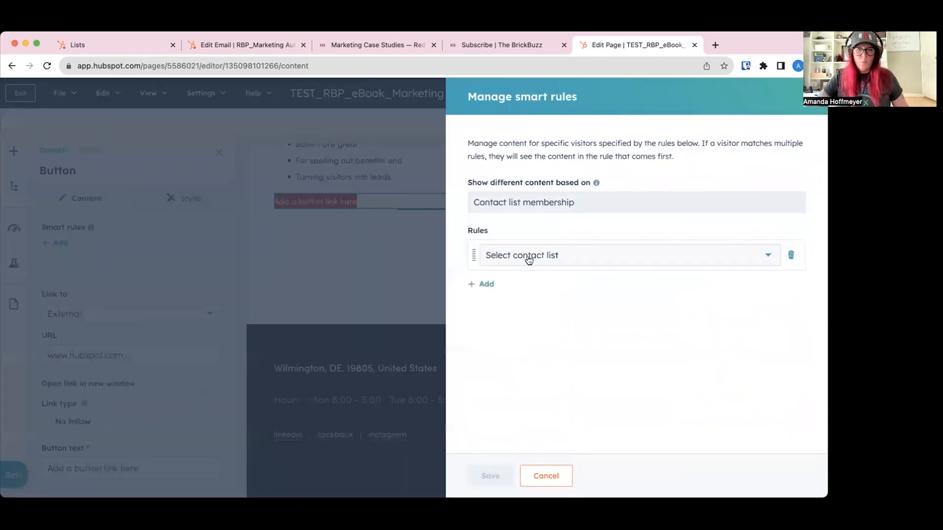
{"action": "left_click", "coordinate": [529, 260]}
{"action": "type", "text": "smart"}
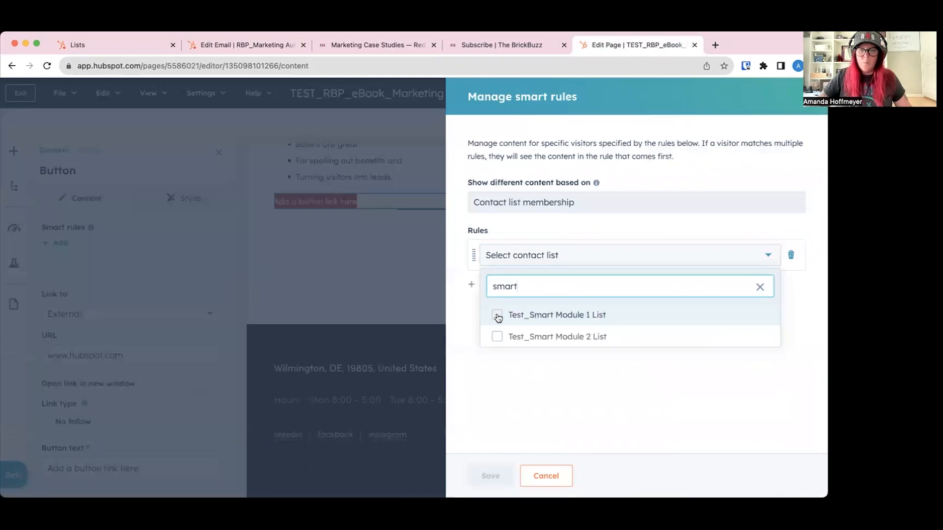
{"action": "left_click", "coordinate": [498, 315]}
{"action": "left_click", "coordinate": [490, 476]}
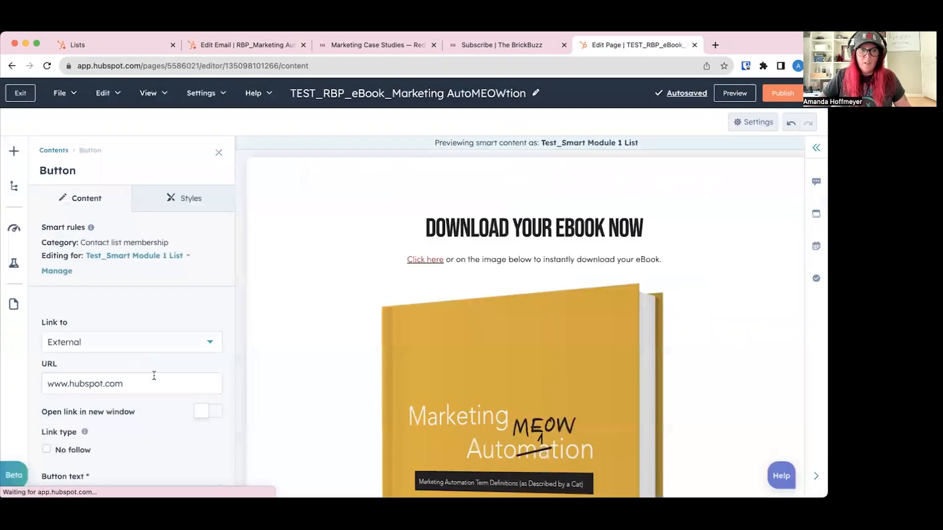
Add a second smart rule to the button module for the Test_Smart Module 2 List contact list and save the rules.
{"action": "left_click", "coordinate": [58, 271]}
{"action": "left_click", "coordinate": [486, 284]}
{"action": "left_click", "coordinate": [549, 295]}
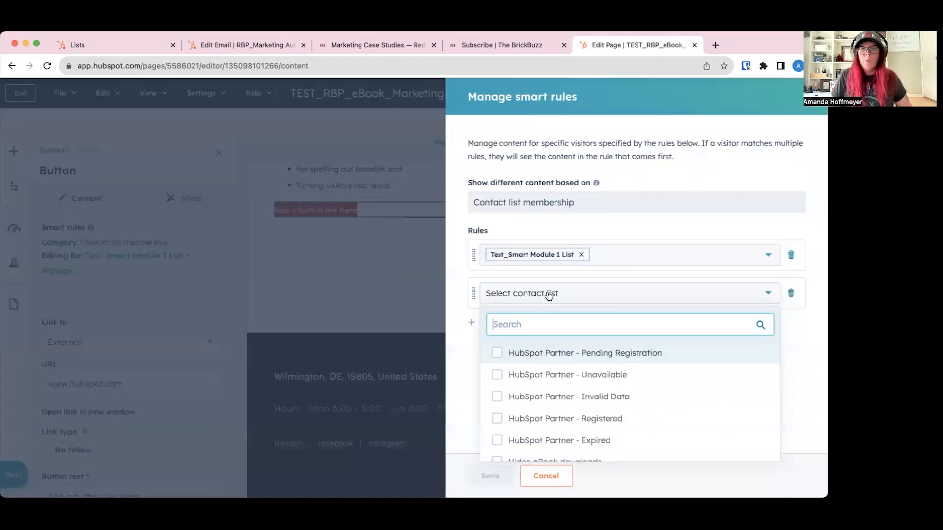
{"action": "type", "text": "smar"}
{"action": "left_click", "coordinate": [497, 379]}
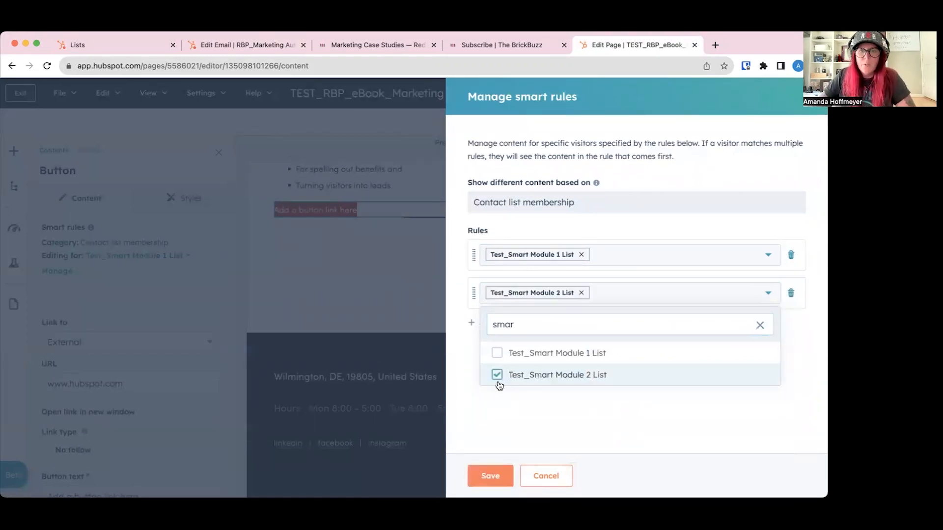
{"action": "left_click", "coordinate": [505, 435]}
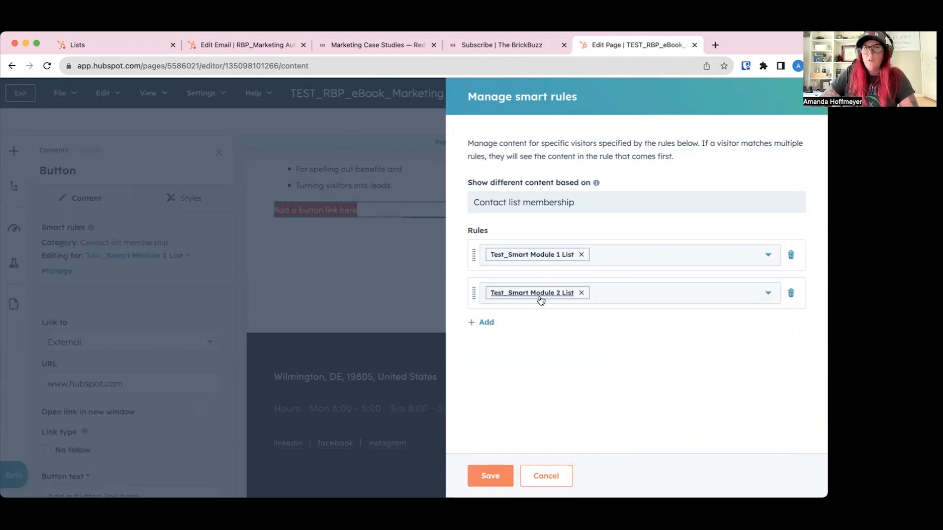
{"action": "left_click", "coordinate": [489, 475]}
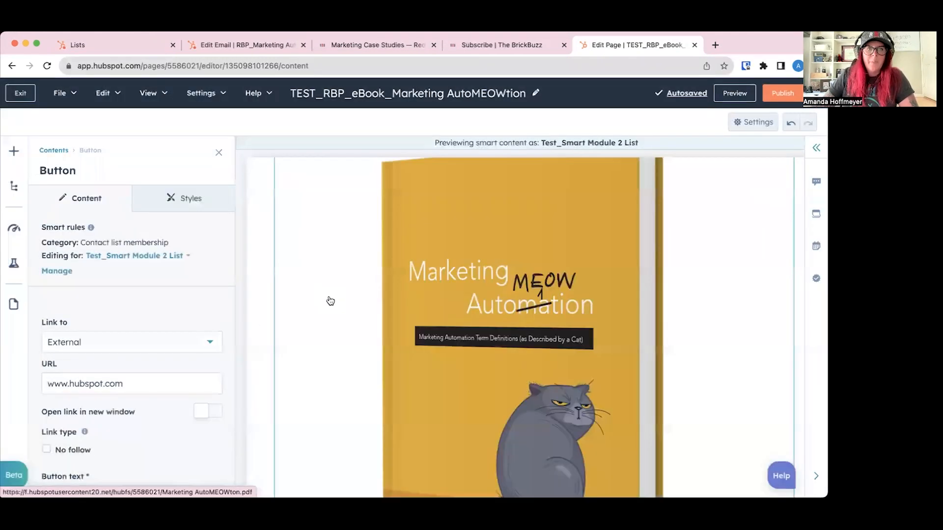
Set the button text to "module 1" in the button's Test_Smart Module 1 List variation.
{"action": "left_click", "coordinate": [163, 258]}
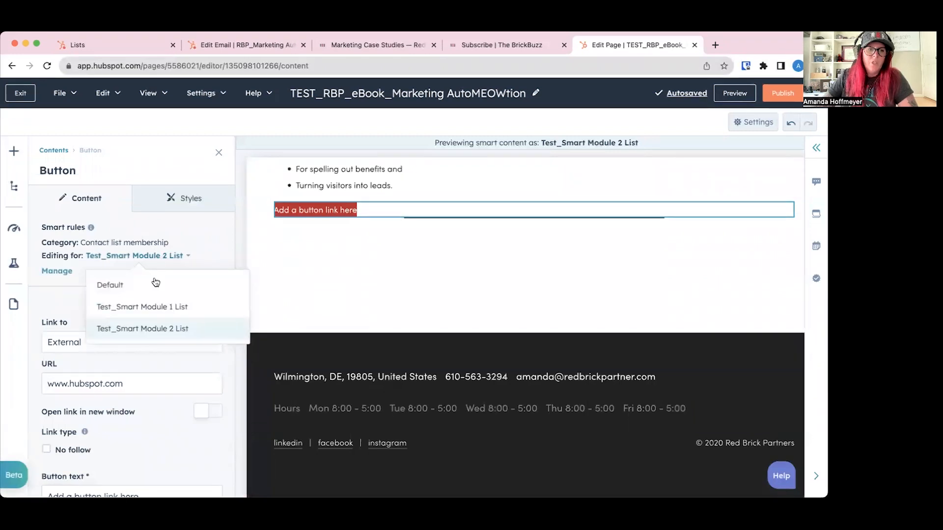
{"action": "left_click", "coordinate": [141, 310]}
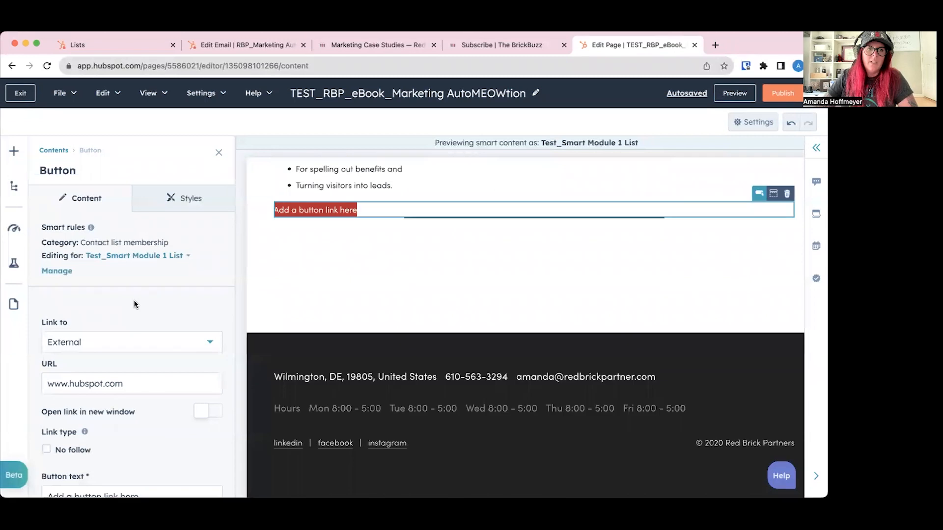
{"action": "scroll", "coordinate": [93, 386], "scroll_direction": "down", "scroll_amount": 3}
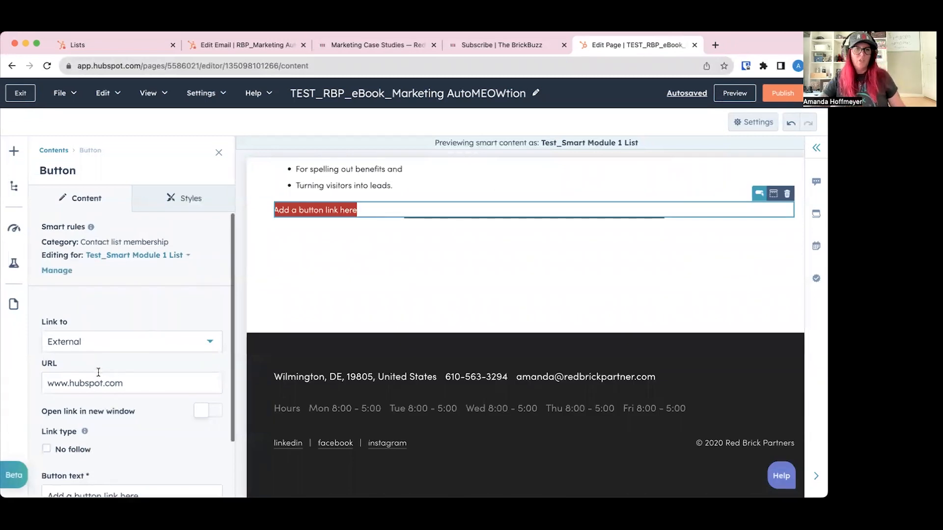
{"action": "left_click_drag", "start_coordinate": [140, 452], "coordinate": [25, 444]}
{"action": "type", "text": "module 1"}
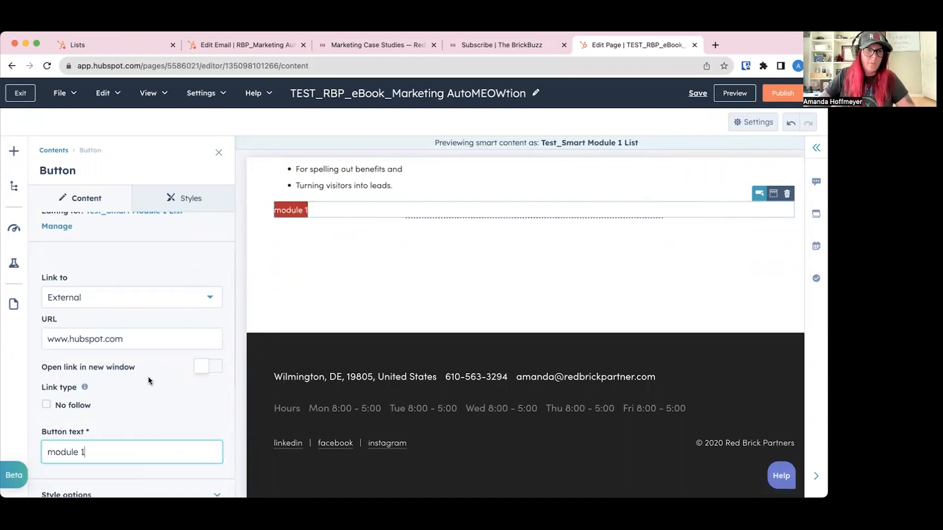
{"action": "left_click", "coordinate": [147, 396]}
{"action": "left_click_drag", "start_coordinate": [132, 340], "coordinate": [22, 342]}
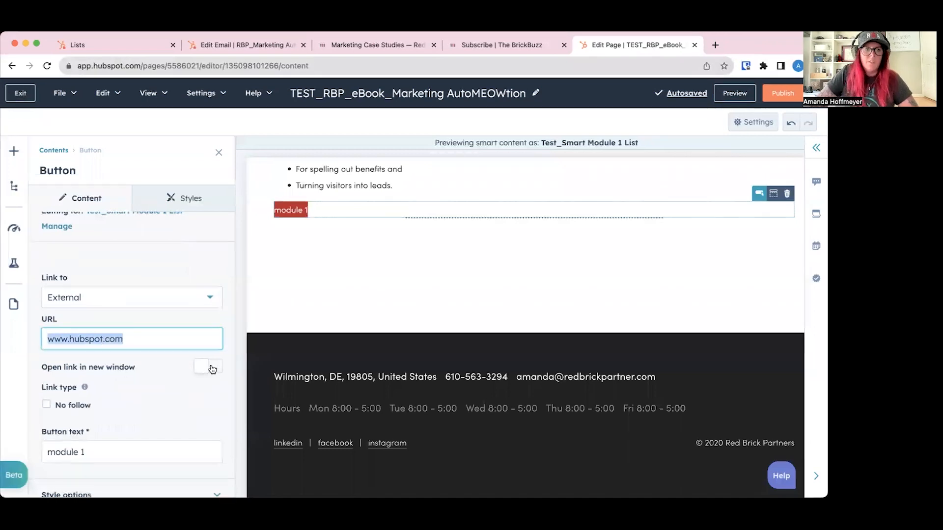
{"action": "scroll", "coordinate": [175, 379], "scroll_direction": "down", "scroll_amount": 2}
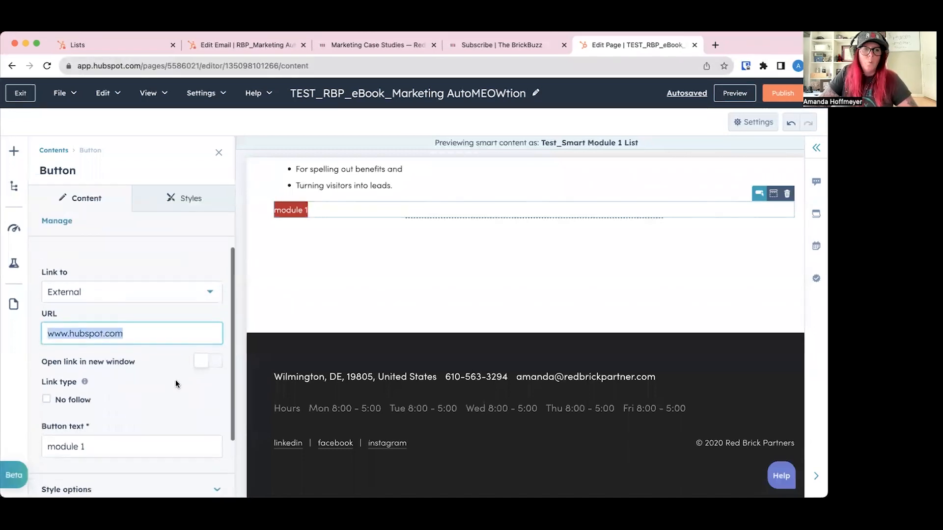
Set the button text to "module 2" in the button's Test_Smart Module 2 List variation.
{"action": "scroll", "coordinate": [176, 377], "scroll_direction": "up", "scroll_amount": 4}
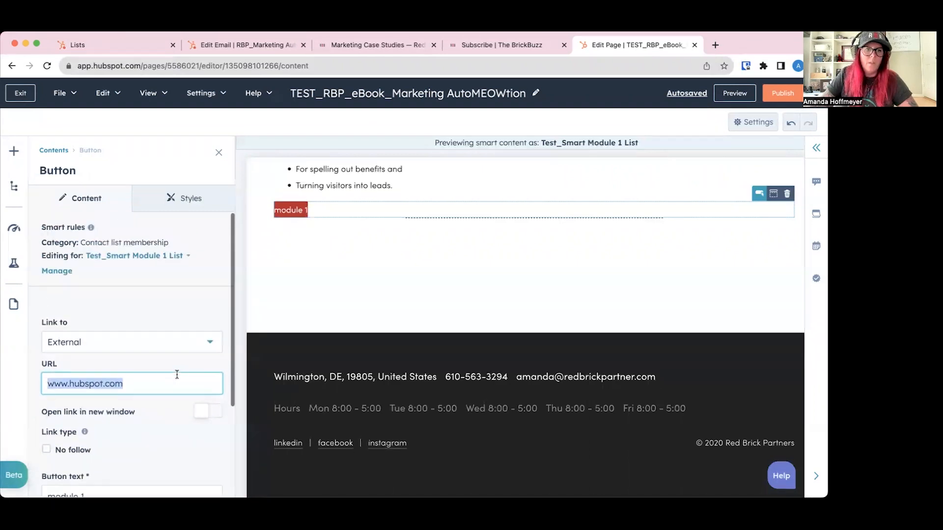
{"action": "left_click", "coordinate": [161, 256]}
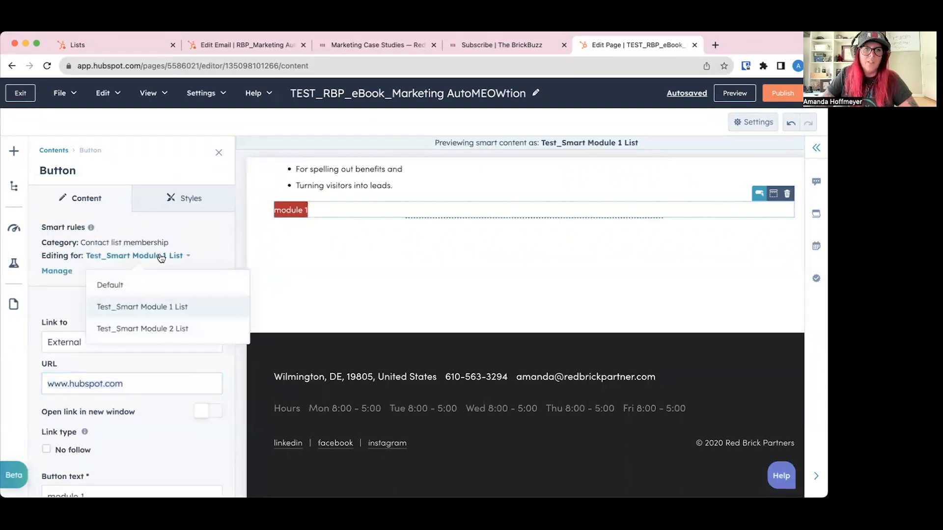
{"action": "left_click", "coordinate": [178, 329]}
{"action": "scroll", "coordinate": [107, 401], "scroll_direction": "down", "scroll_amount": 5}
{"action": "left_click", "coordinate": [111, 372]}
{"action": "key", "text": "super+a"}
{"action": "type", "text": "modu"}
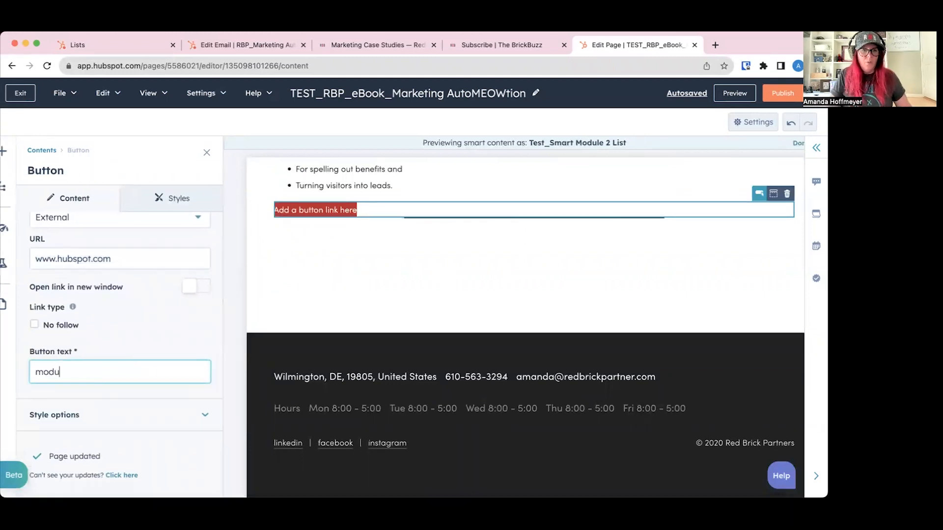
{"action": "type", "text": "e 2"}
{"action": "key", "text": "super+a"}
{"action": "type", "text": "m"}
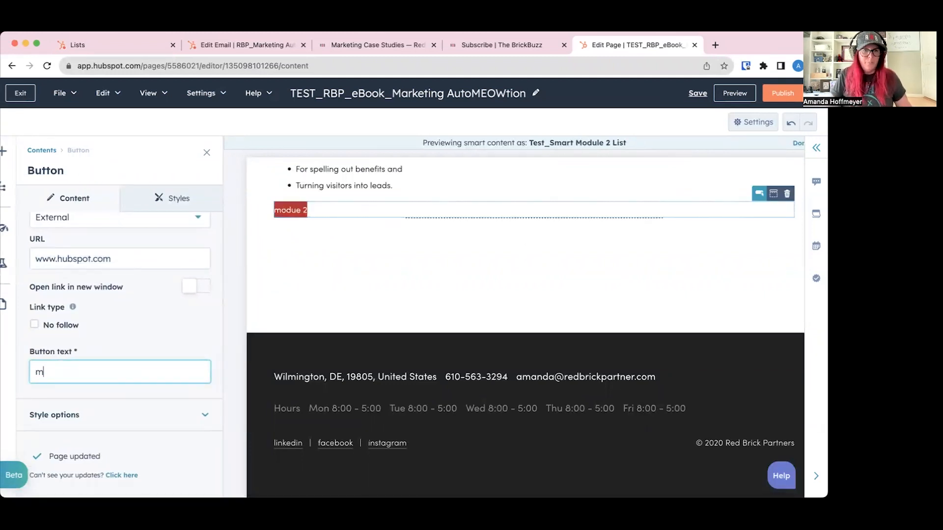
{"action": "left_click", "coordinate": [167, 327]}
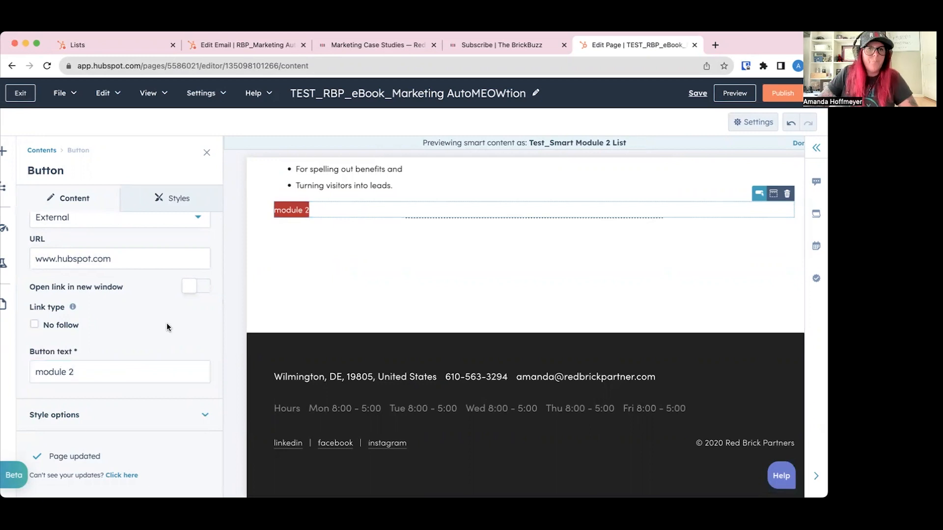
Review the button text in the button module's Default, Test_Smart Module 1 List and Test_Smart Module 2 List variations.
{"action": "scroll", "coordinate": [117, 283], "scroll_direction": "up", "scroll_amount": 5}
{"action": "left_click", "coordinate": [130, 257]}
{"action": "left_click", "coordinate": [117, 285]}
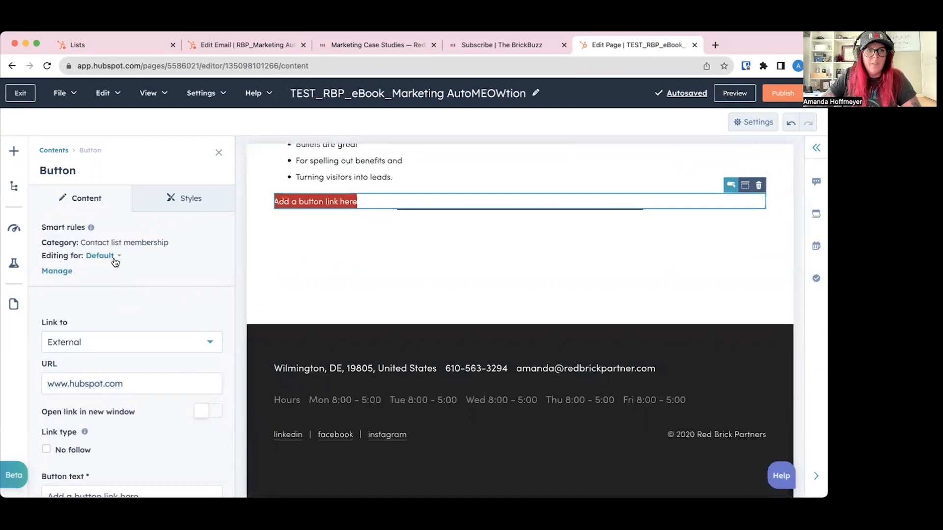
{"action": "left_click", "coordinate": [115, 258]}
{"action": "left_click", "coordinate": [129, 304]}
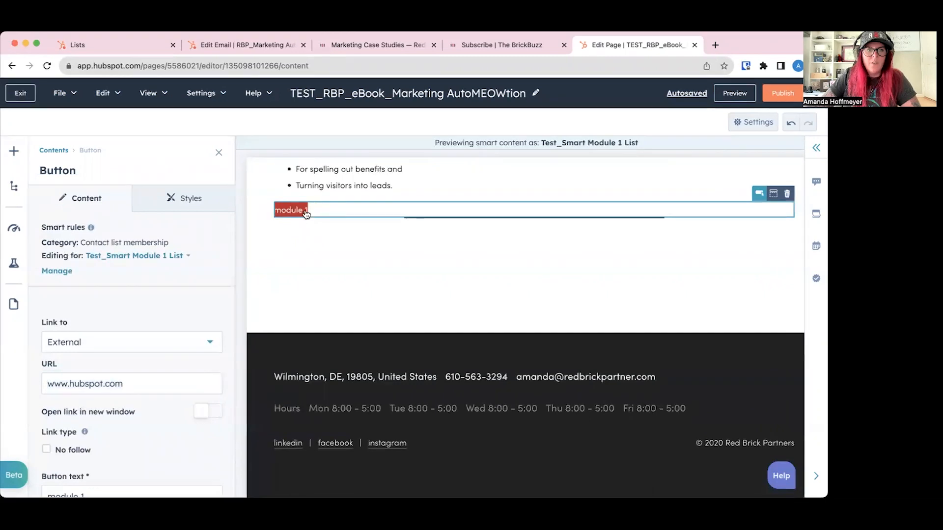
{"action": "left_click", "coordinate": [162, 257]}
{"action": "left_click", "coordinate": [170, 324]}
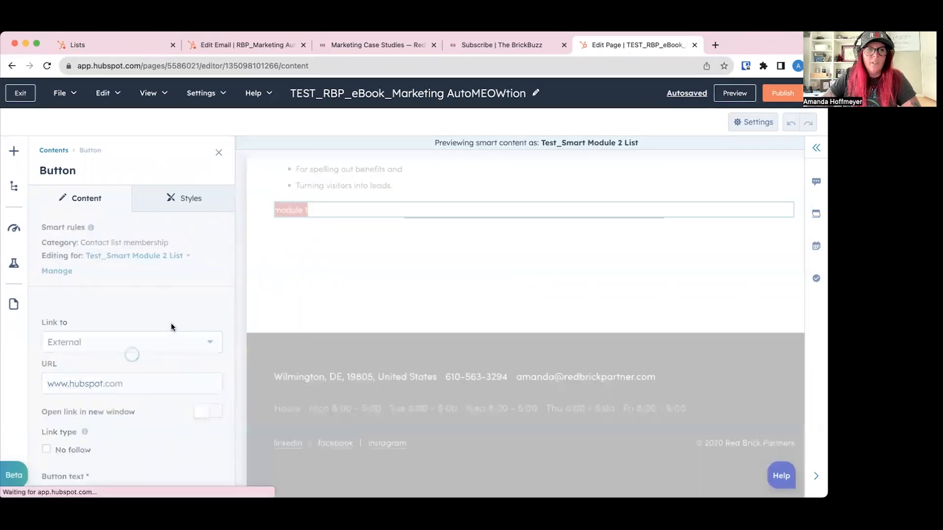